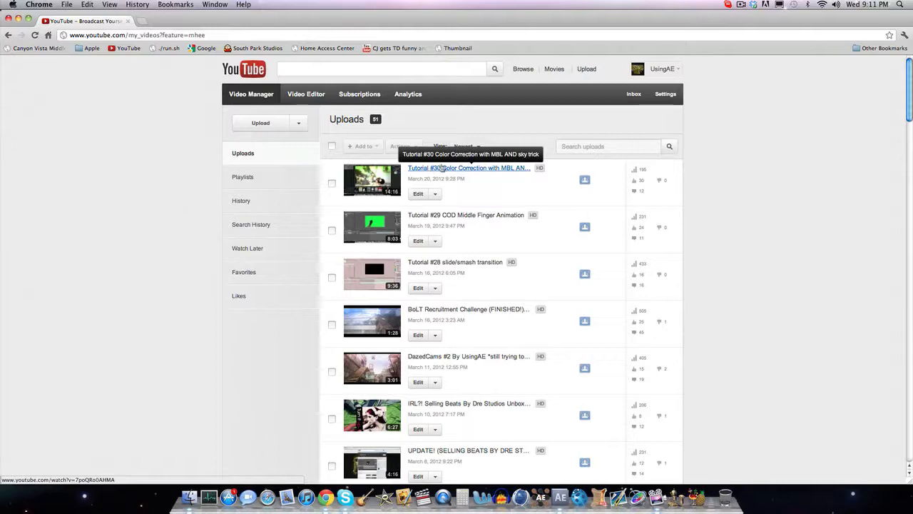
Find the uploaded video "BCT Treeqo, "Treeqo's Trash" Ep 6 UsingAE" in the uploads list and open it
click(637, 70)
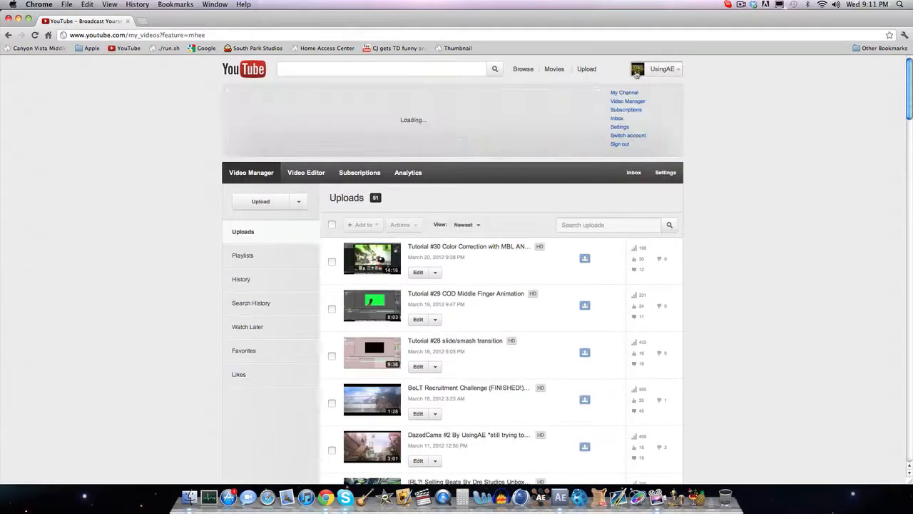
scroll(422, 340, down, 5)
scroll(422, 341, down, 5)
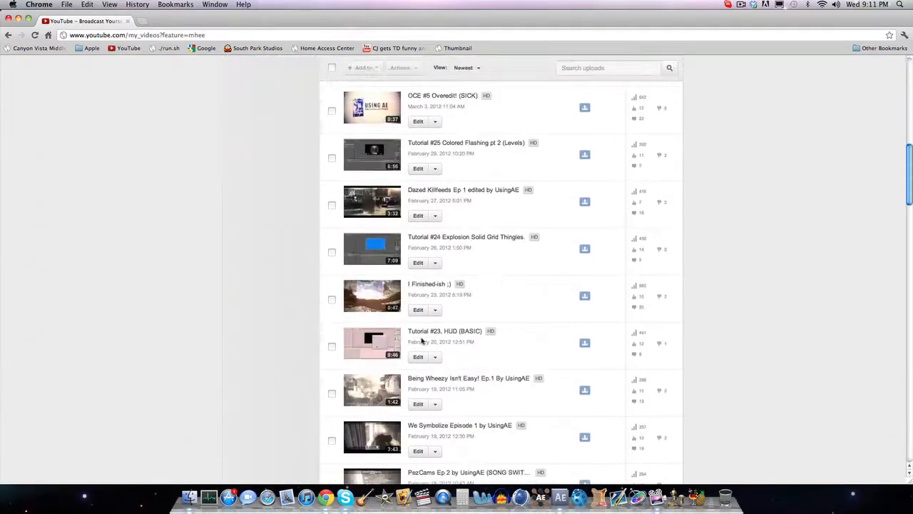
scroll(422, 340, down, 5)
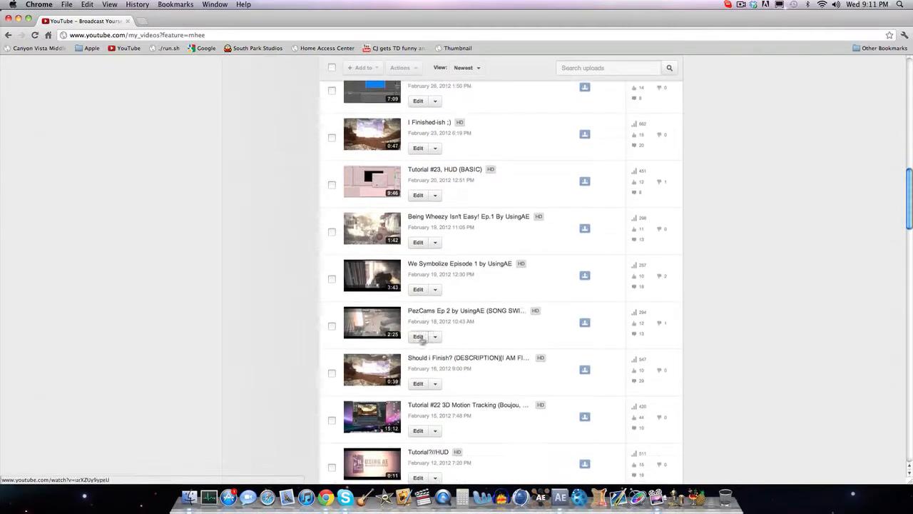
scroll(428, 360, down, 2)
click(430, 387)
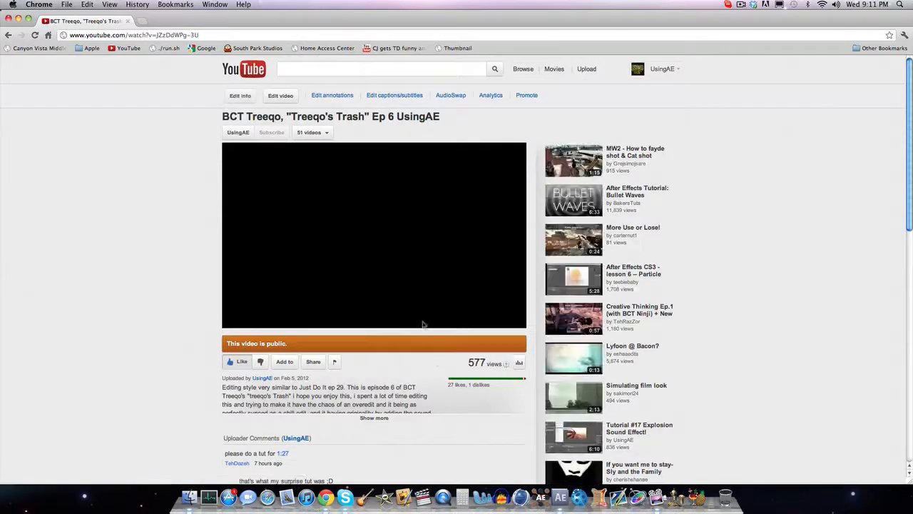
Play the video from 1:27 and pause it at the effect, and return to After Effects
click(282, 455)
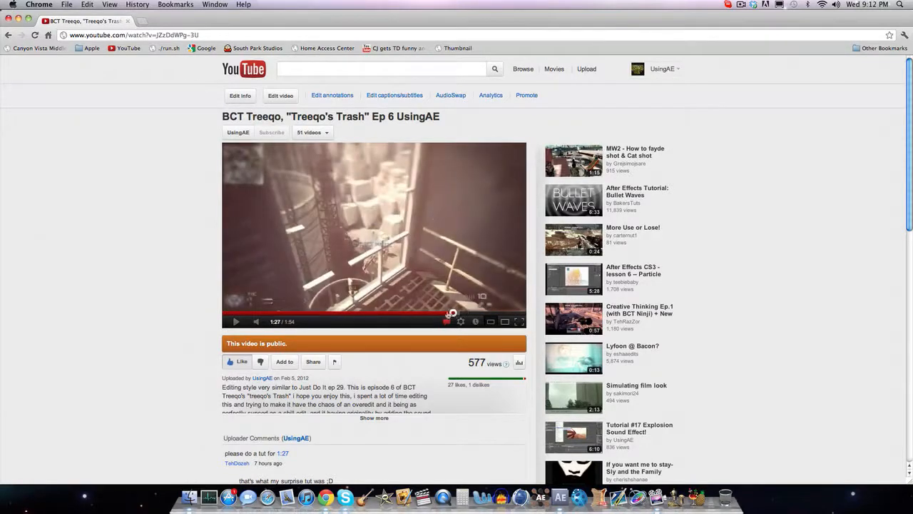
click(404, 279)
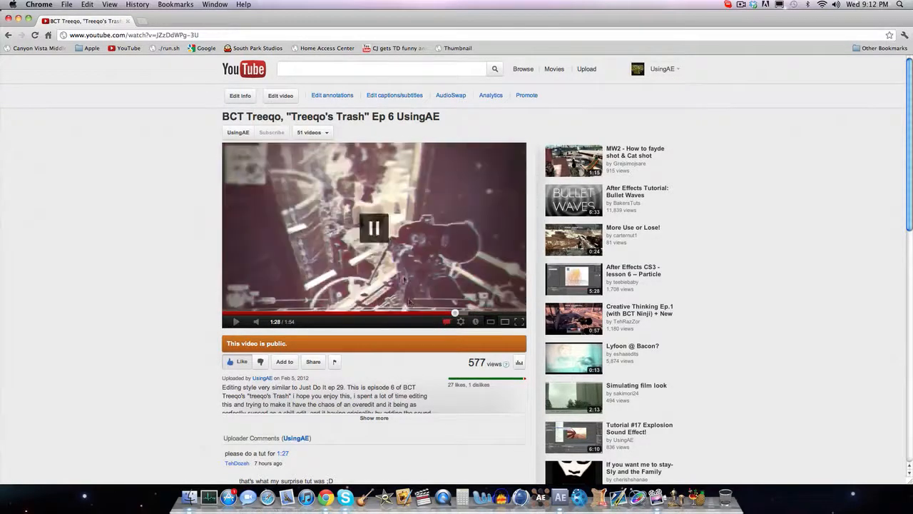
click(9, 21)
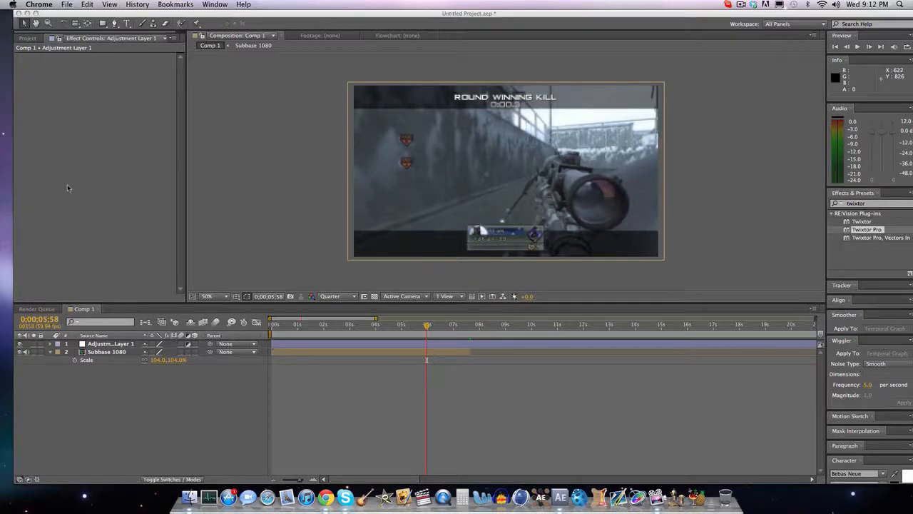
Collapse the Subbase 1080 layer's properties and reposition the application window to show its full width
click(54, 354)
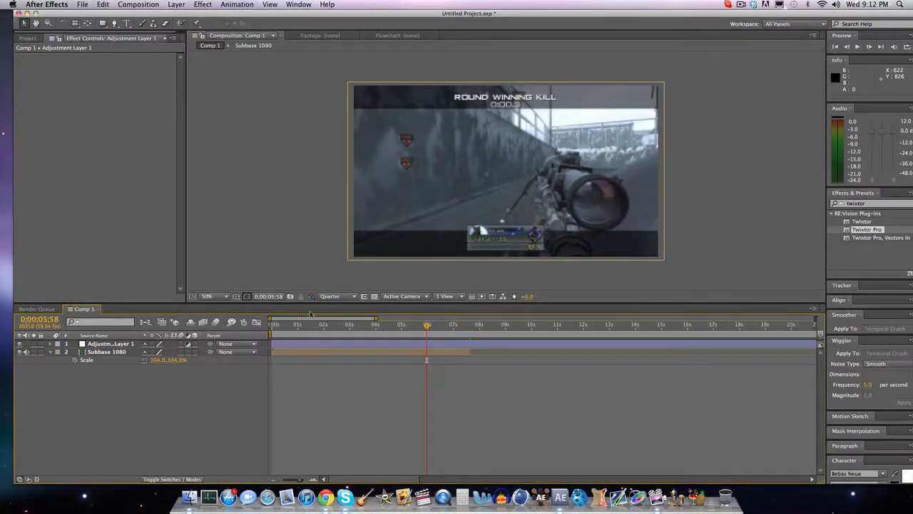
click(51, 352)
drag(871, 13, 858, 4)
RAM-preview the composition, moving the work area start to about 5 seconds to review the round winning kill
click(904, 47)
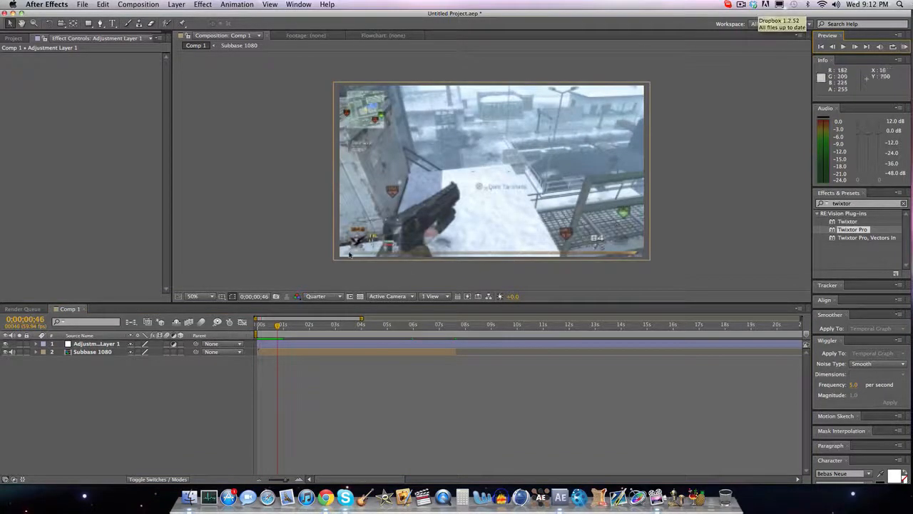
drag(259, 332, 411, 326)
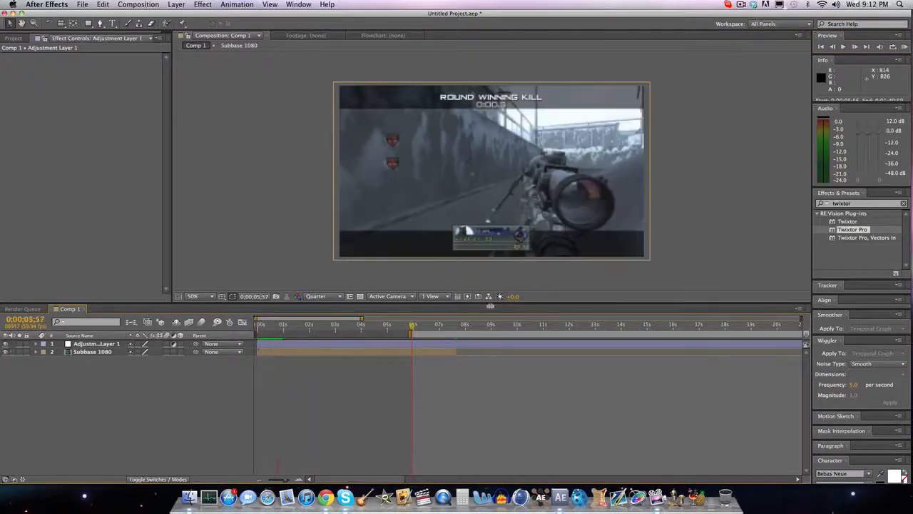
drag(409, 338, 385, 333)
click(904, 47)
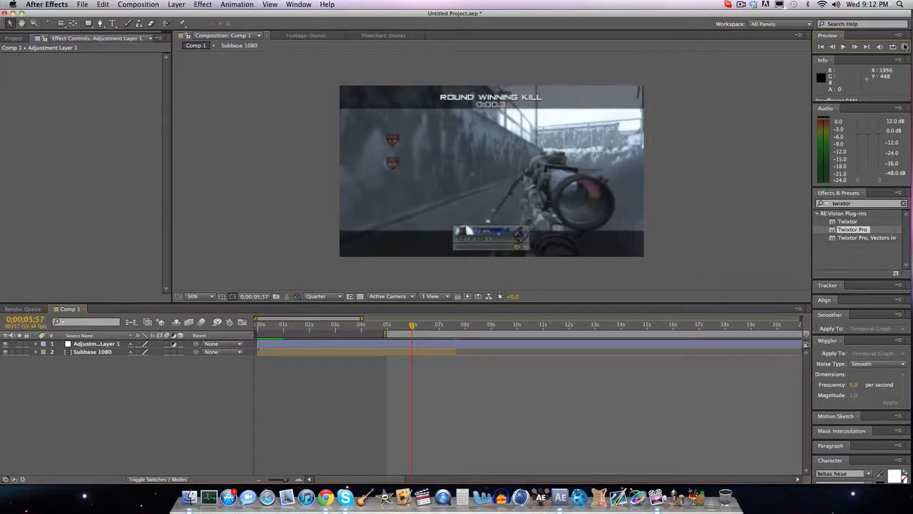
key(space)
key(space)
drag(392, 324, 402, 325)
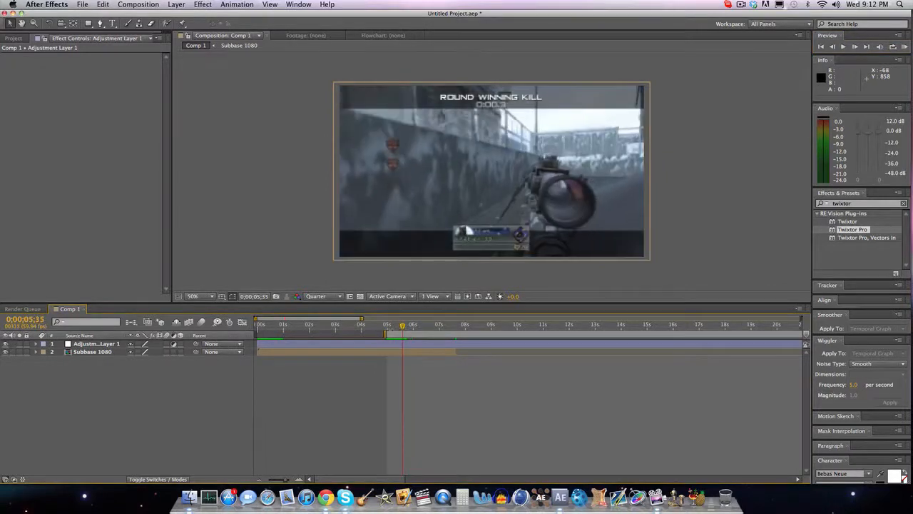
Find the Magic Bullet Looks effect and apply it to the adjustment layer
click(264, 343)
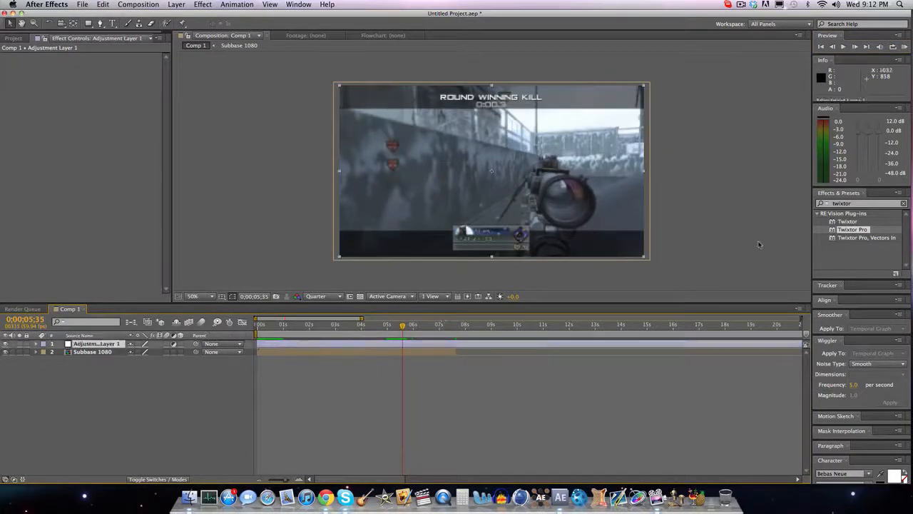
drag(866, 204, 756, 189)
text(looks)
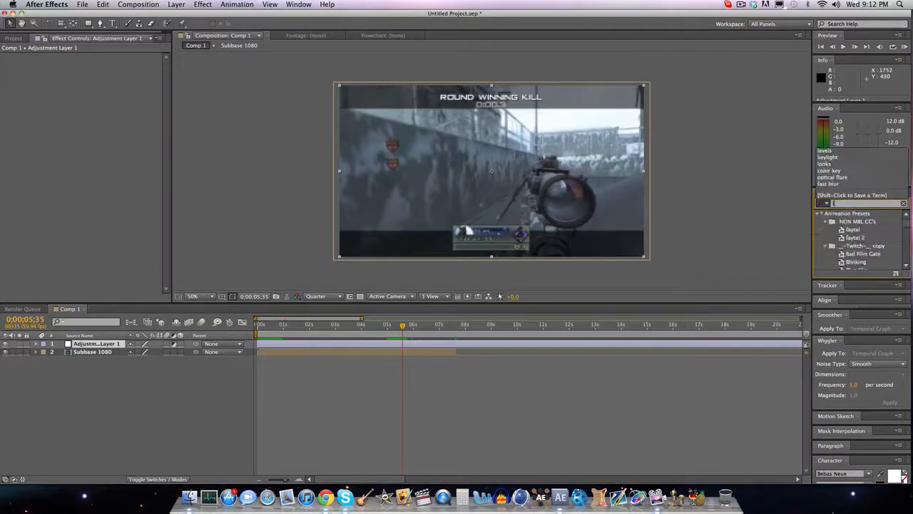
drag(846, 239, 643, 345)
Edit the Looks effect and give the adjustment layer the custom look LilGreensexy
click(27, 83)
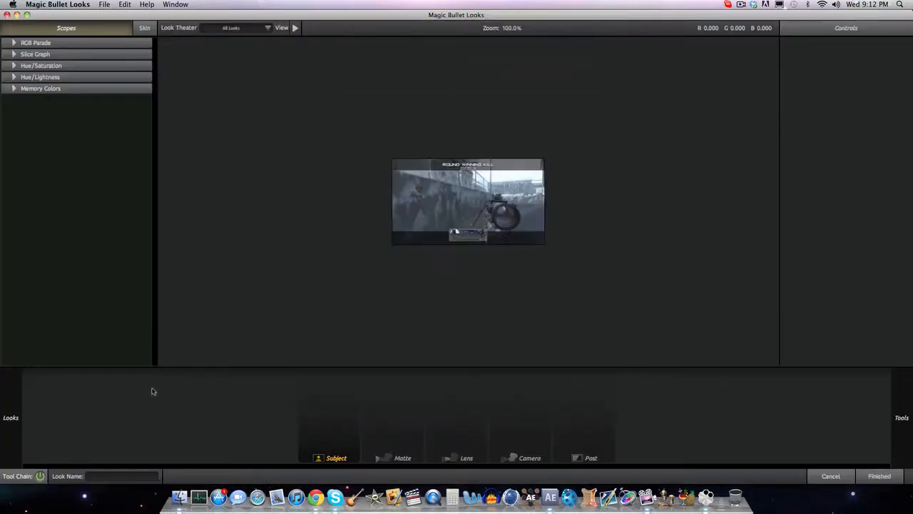
mouse_move(3, 407)
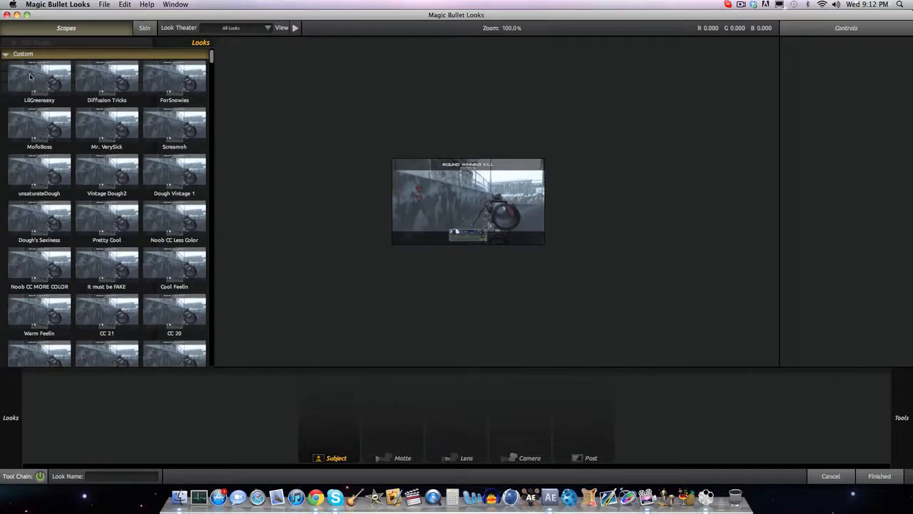
click(52, 85)
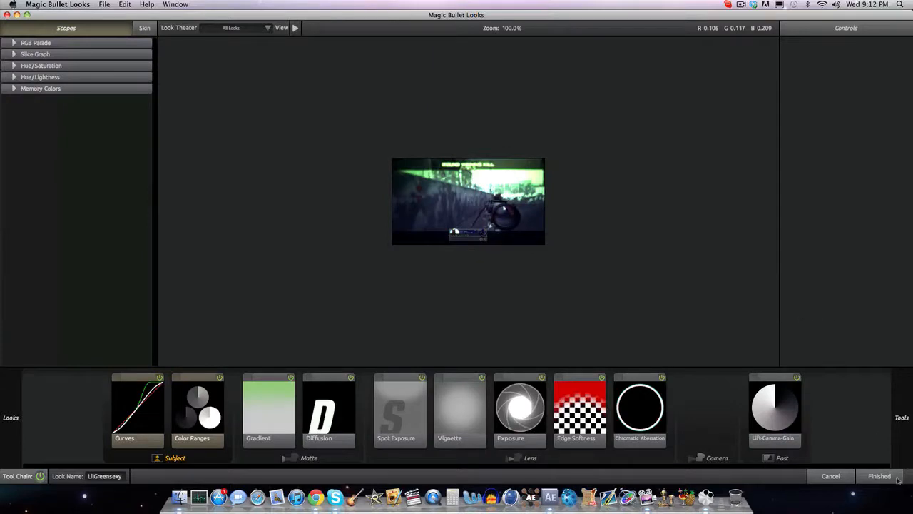
click(879, 476)
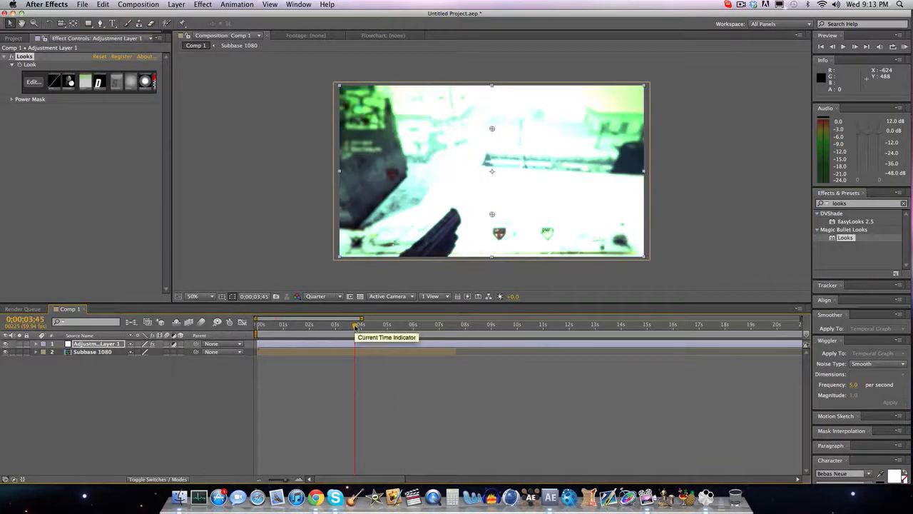
In the look's Diffusion, set size 1.02%, grade 1.10, glow 20%, highlights only 90% and exposure compensation -0.10, and darken its color
click(33, 82)
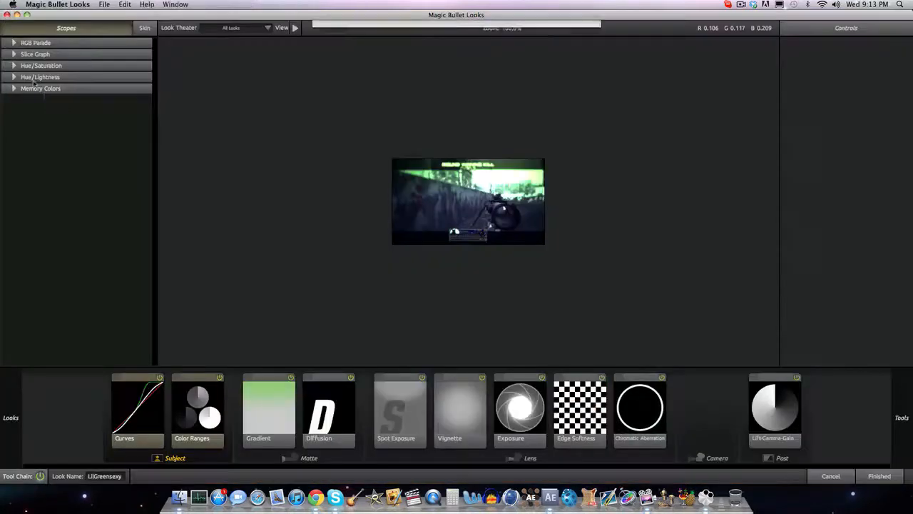
click(339, 412)
mouse_move(885, 69)
mouse_down()
mouse_move(896, 69)
mouse_move(872, 68)
mouse_up()
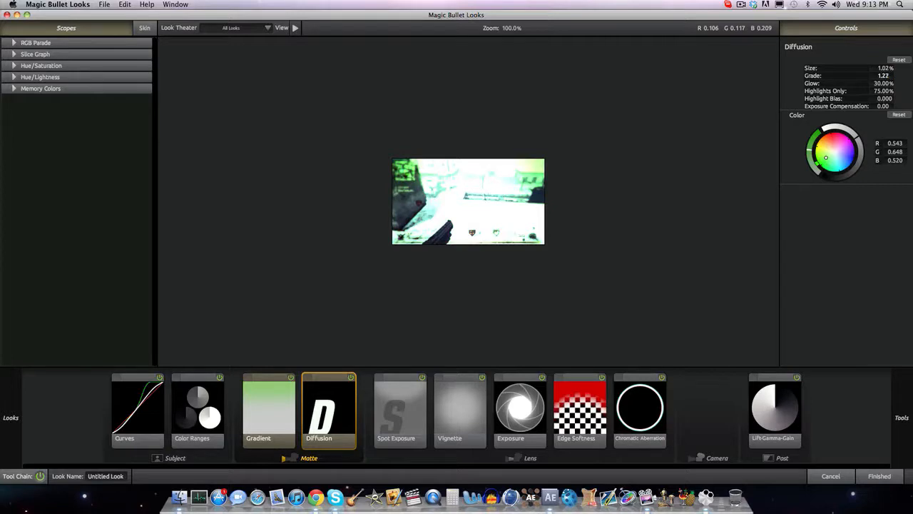
drag(886, 84, 864, 83)
drag(883, 90, 876, 91)
mouse_move(881, 107)
mouse_down()
mouse_move(871, 106)
mouse_move(879, 106)
mouse_up()
mouse_move(858, 137)
mouse_down()
mouse_move(860, 157)
mouse_move(848, 173)
mouse_move(823, 176)
mouse_move(860, 154)
mouse_move(859, 163)
mouse_up()
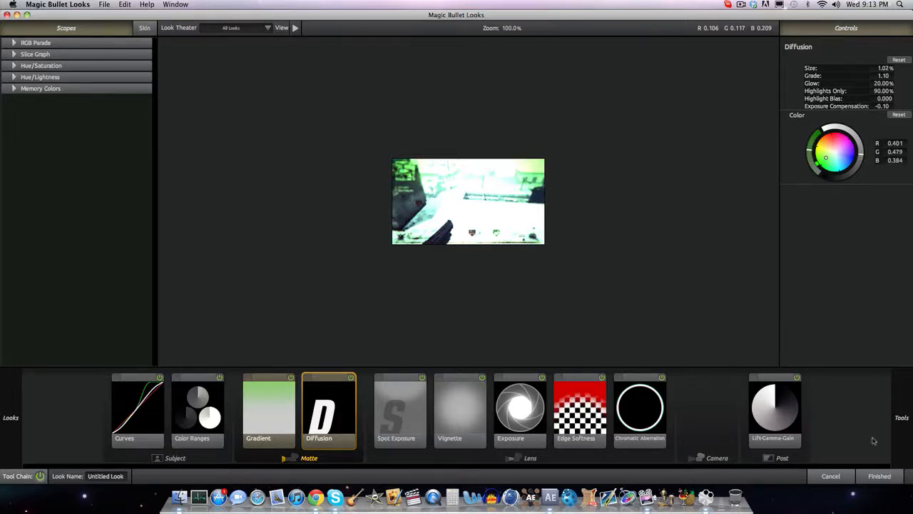
click(868, 481)
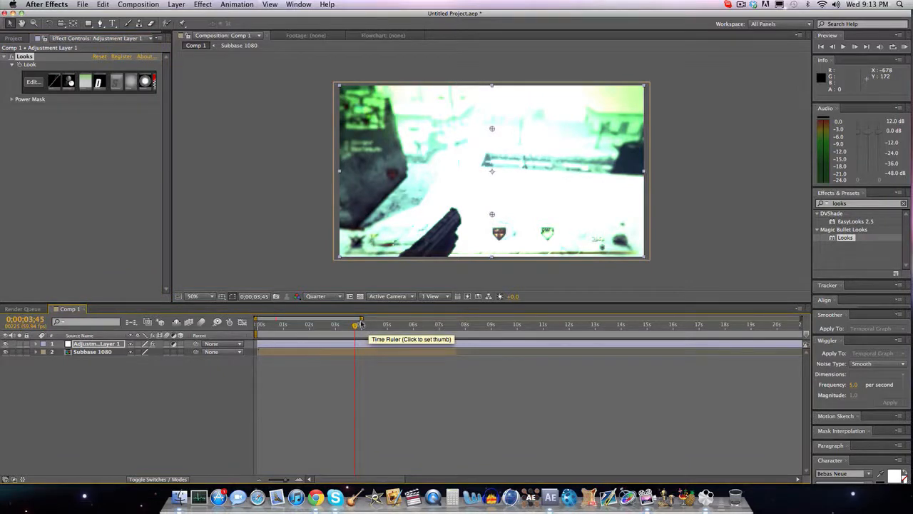
Lower the upper part of the green channel in the look's Curves and apply the edited look
click(34, 83)
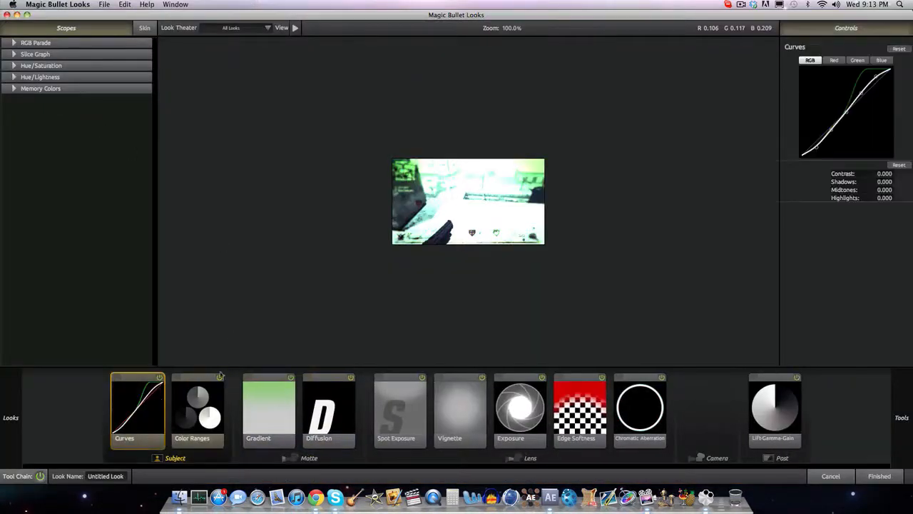
click(857, 60)
drag(862, 69, 861, 89)
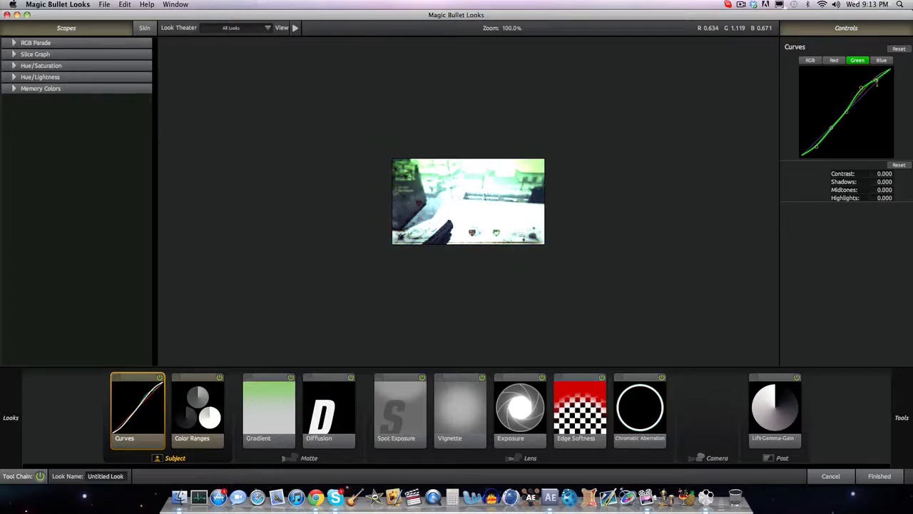
click(870, 477)
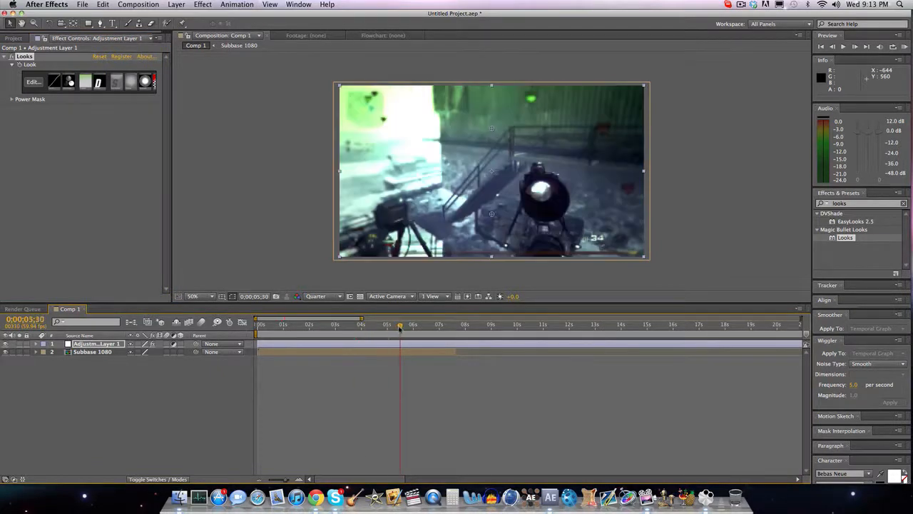
Select the Subbase 1080 layer and move the current time to 0;00;05;12, at the start of the round winning kill
drag(400, 328, 358, 333)
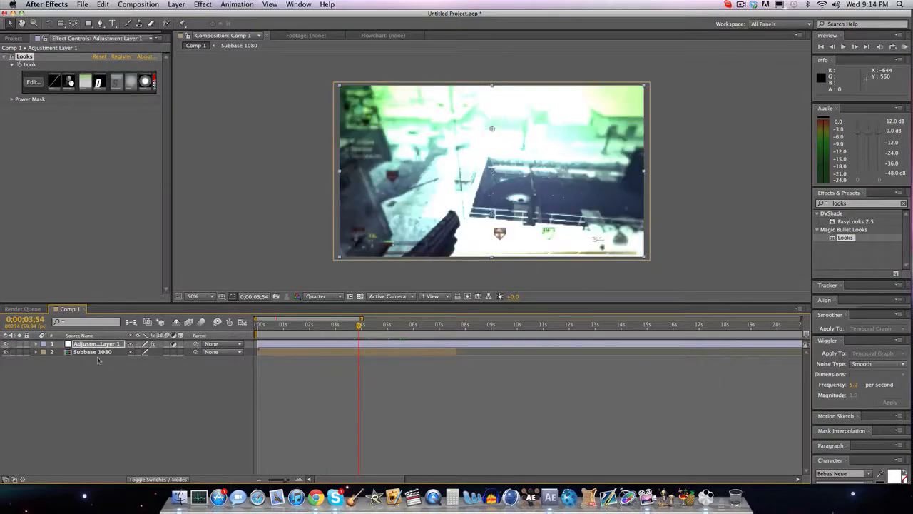
click(96, 353)
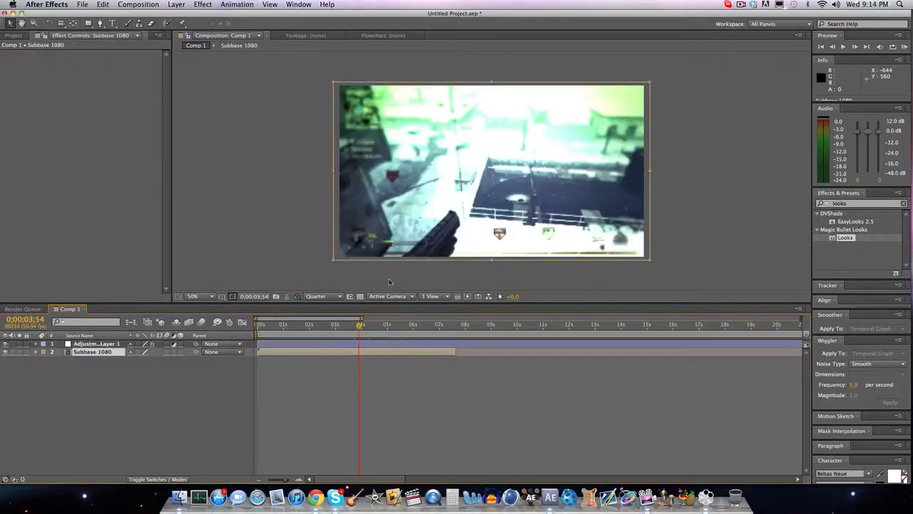
click(383, 327)
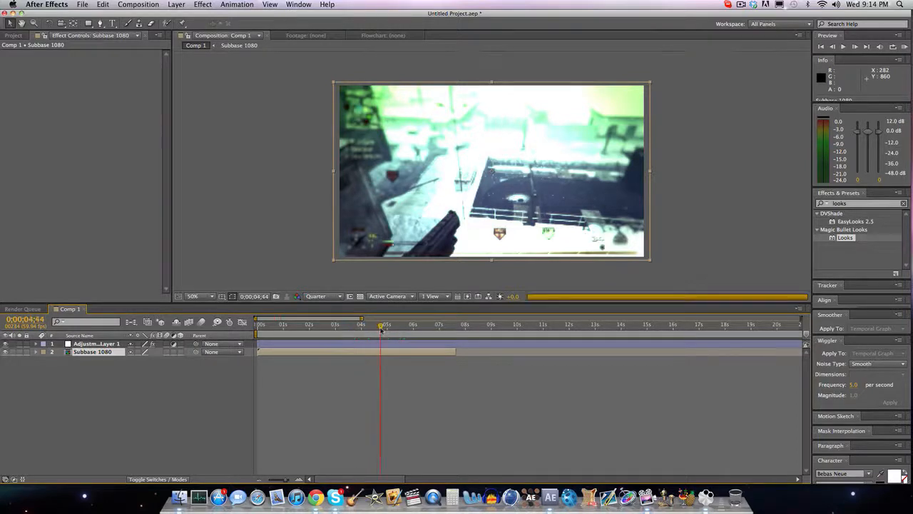
drag(383, 326, 392, 327)
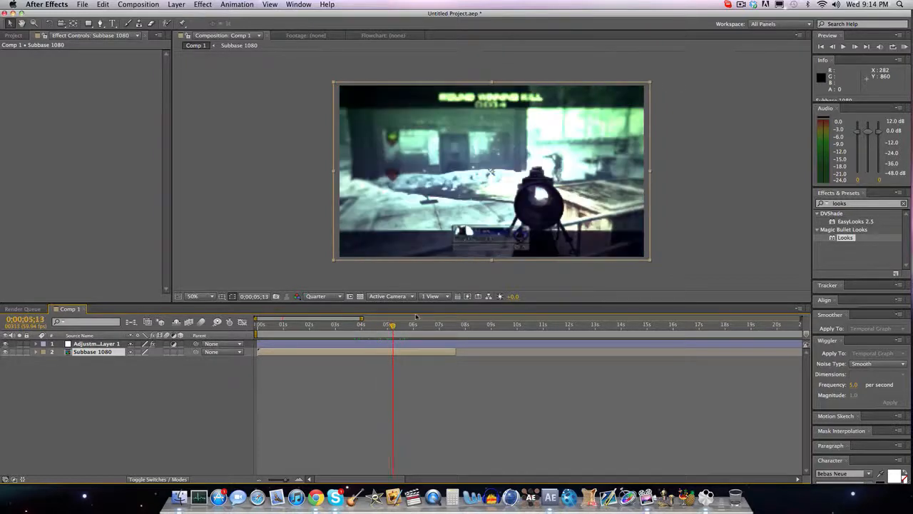
click(832, 46)
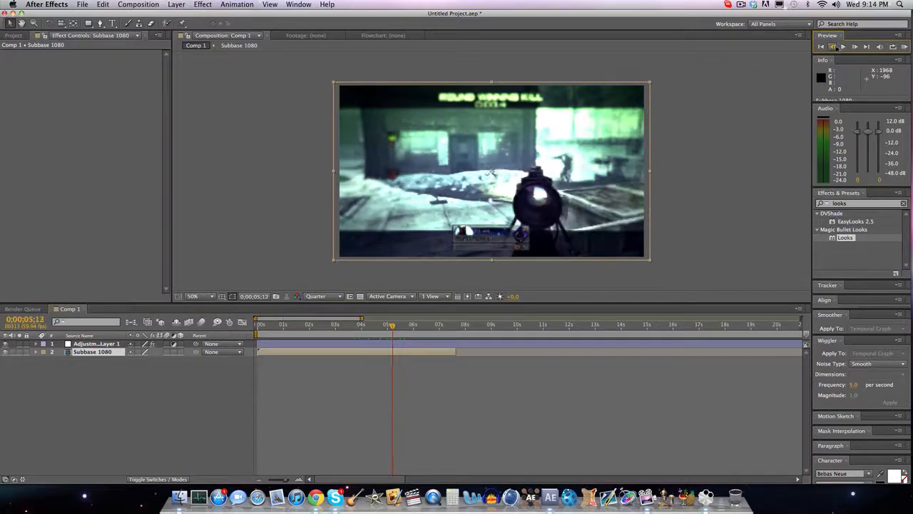
click(832, 46)
click(854, 46)
key(super+shift+d)
click(406, 354)
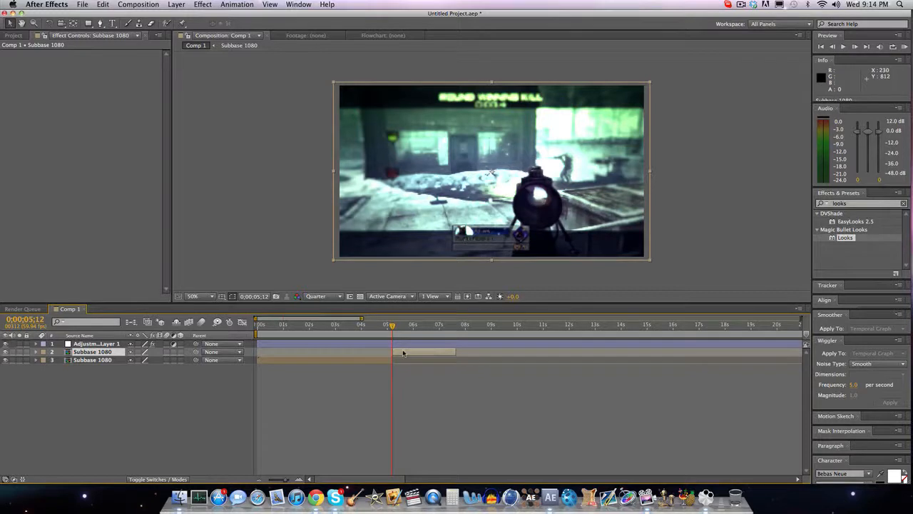
key(super+z)
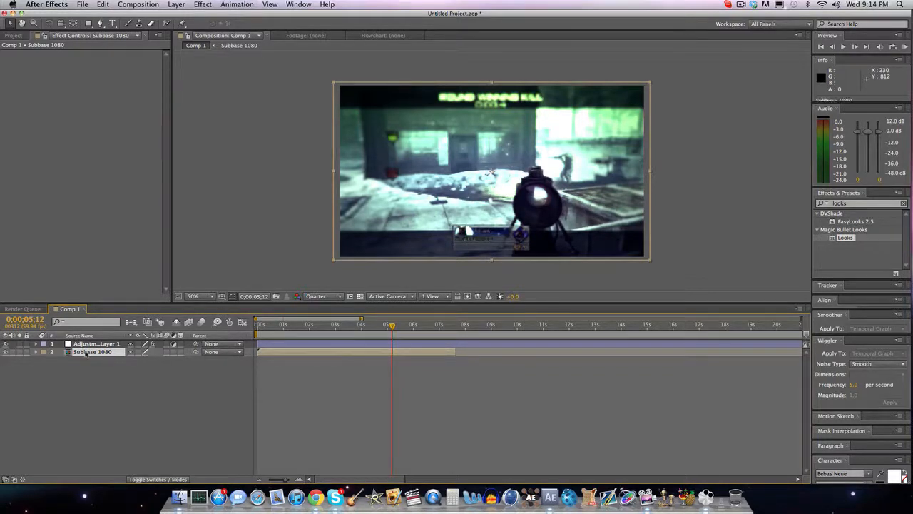
Duplicate the Subbase 1080 layer, keeping only the part of the copy after 0;00;05;12
key(super+d)
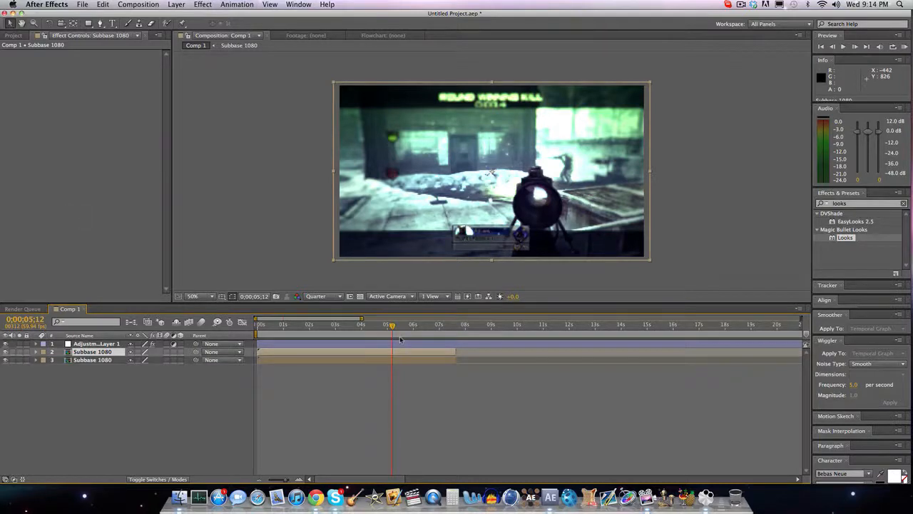
key(super+shift+d)
click(373, 364)
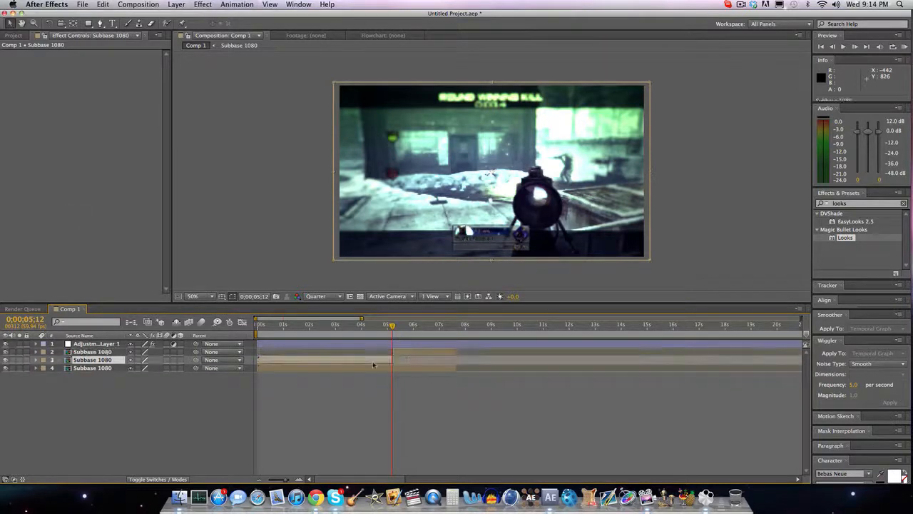
key(Delete)
Move the current time to 0;00;05;11 and hide the trimmed upper copy of Subbase 1080
click(431, 327)
click(456, 328)
click(430, 352)
drag(398, 326, 392, 327)
click(858, 205)
click(5, 354)
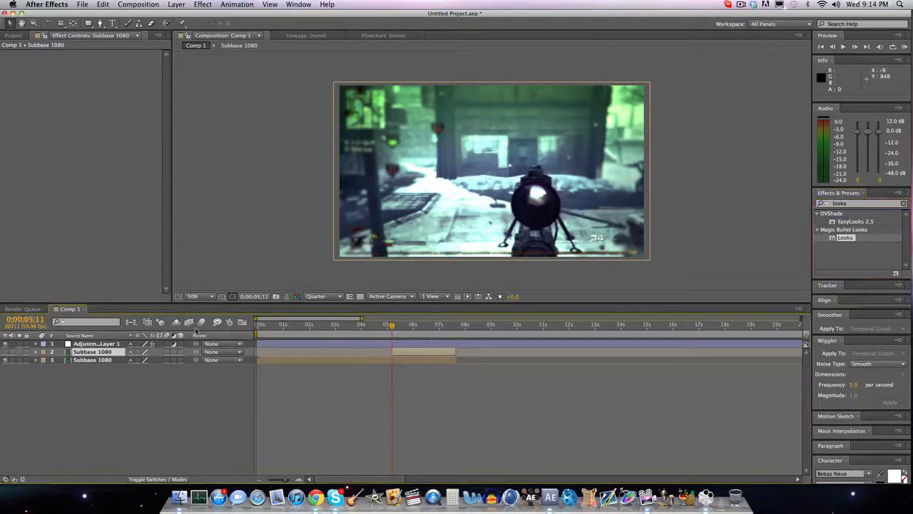
Move the current time to 0;00;05;12 and make both Subbase 1080 layers visible
click(5, 359)
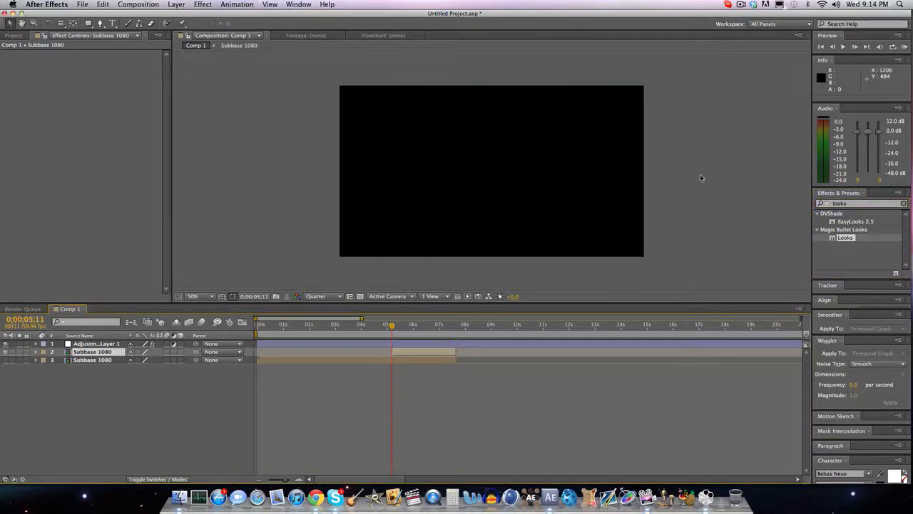
click(855, 47)
click(6, 360)
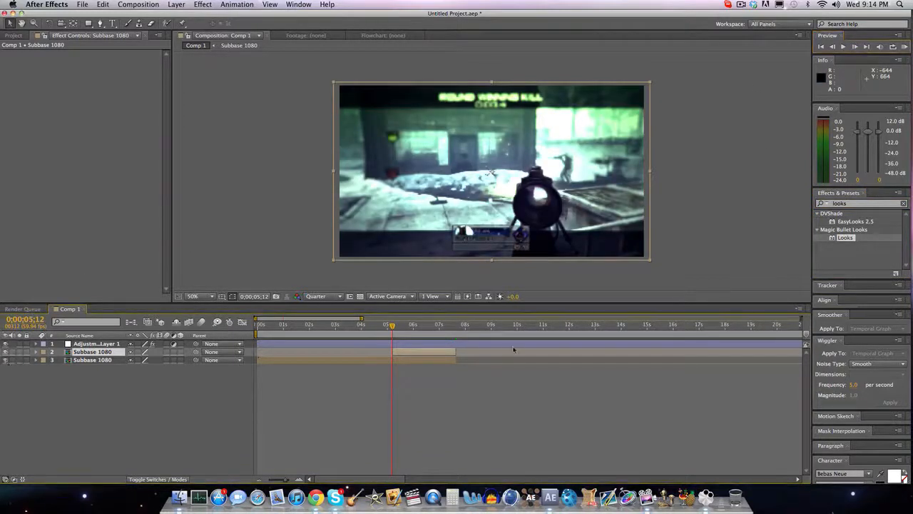
Find the Find Edges effect and apply it to the upper, trimmed Subbase 1080 layer
click(863, 203)
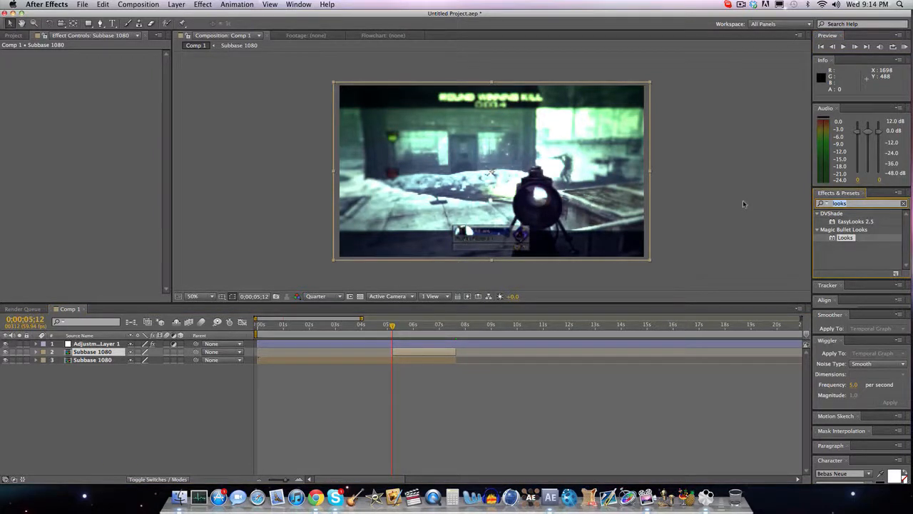
text(find edges)
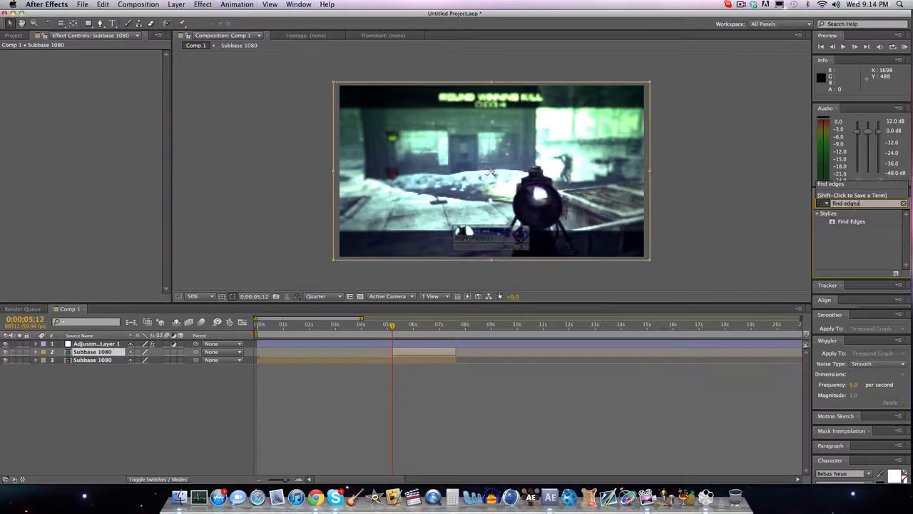
drag(857, 223, 428, 353)
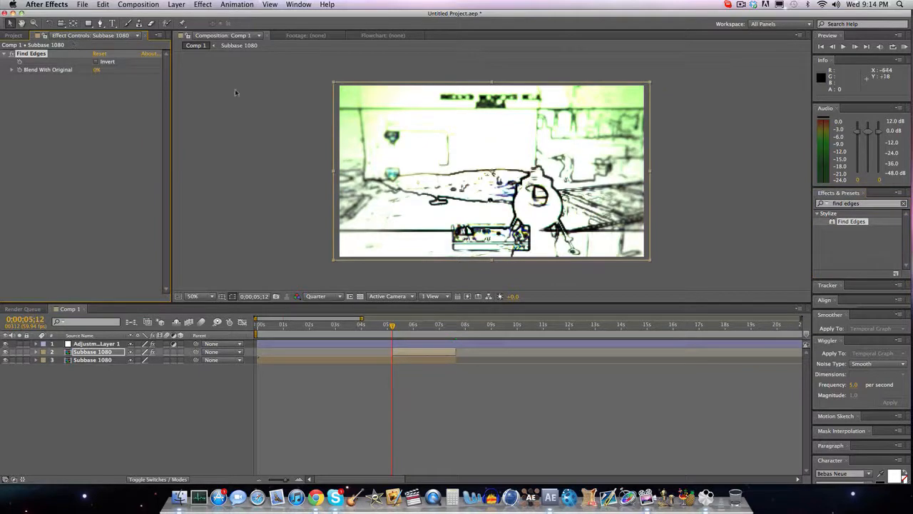
Find the CC Toner effect and apply it to the upper Subbase 1080 layer
click(884, 204)
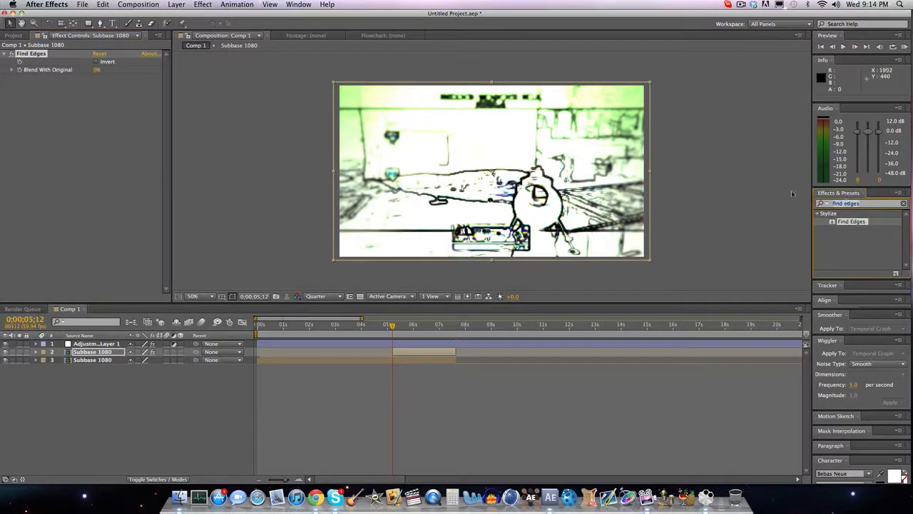
key(BackSpace)
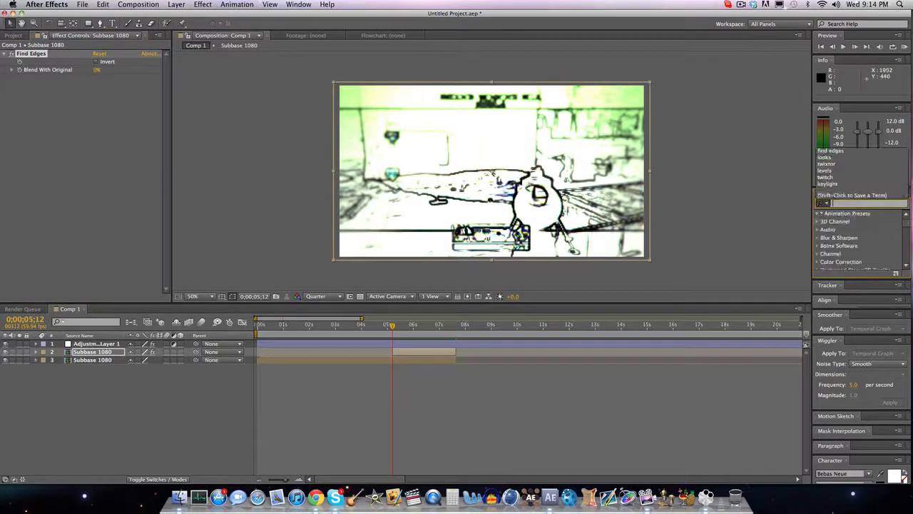
click(792, 194)
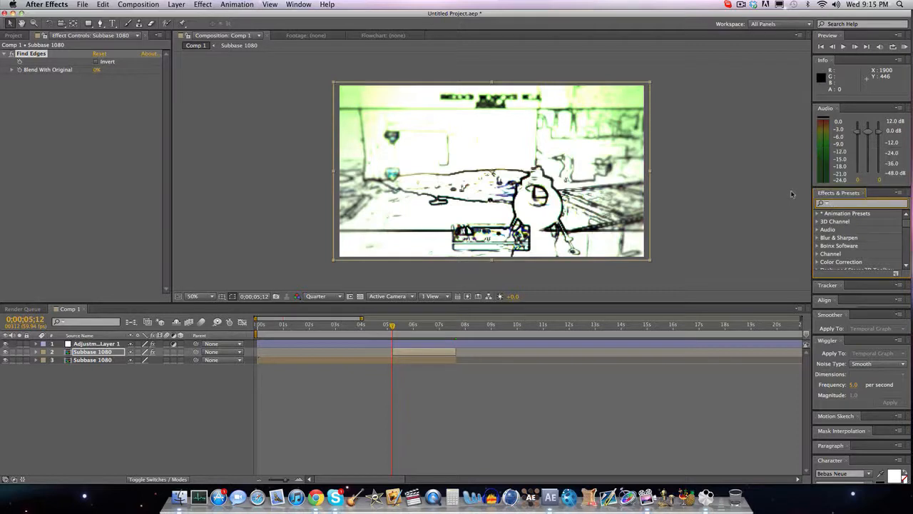
text(cc ton)
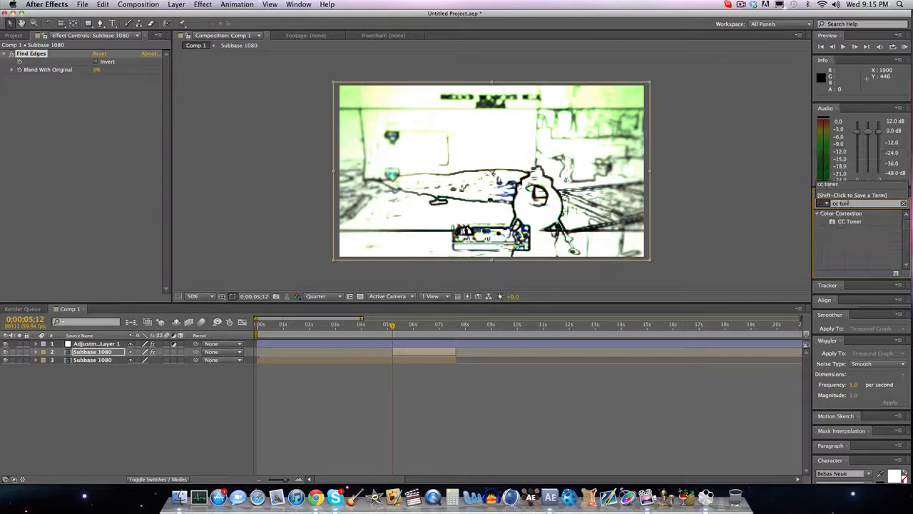
drag(850, 221, 418, 352)
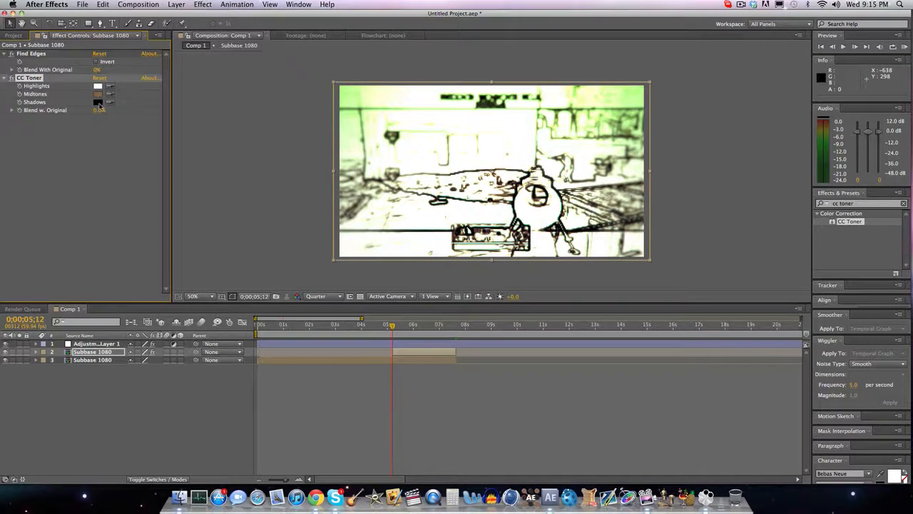
Set the Shadows and Midtones colors of CC Toner to white
click(98, 104)
drag(457, 258, 305, 187)
click(550, 206)
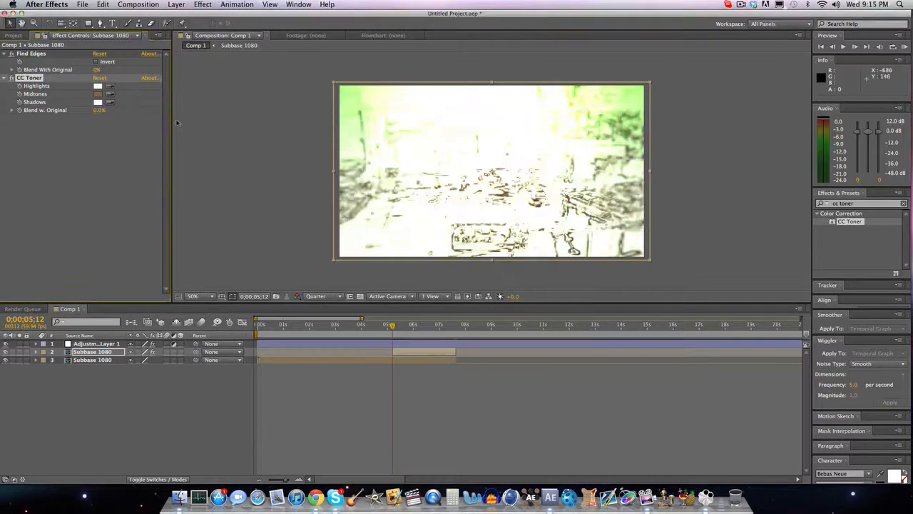
click(98, 94)
drag(357, 234, 318, 180)
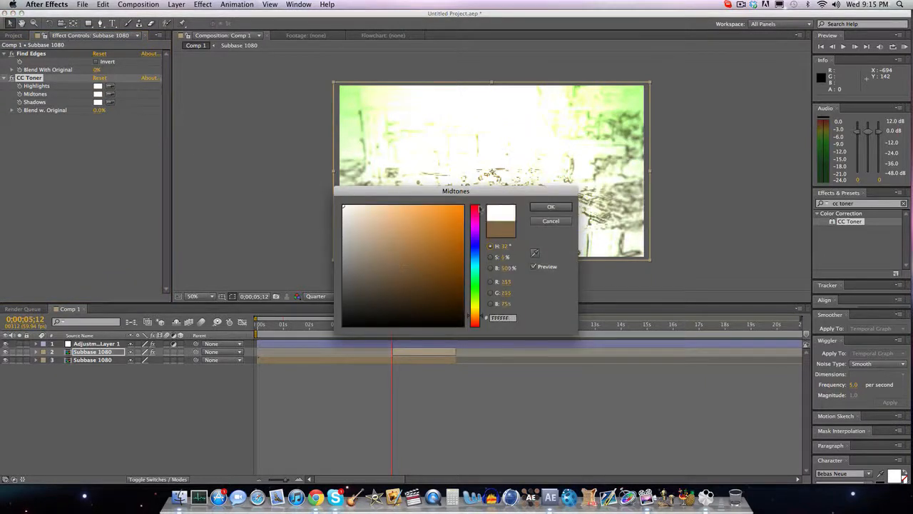
click(531, 207)
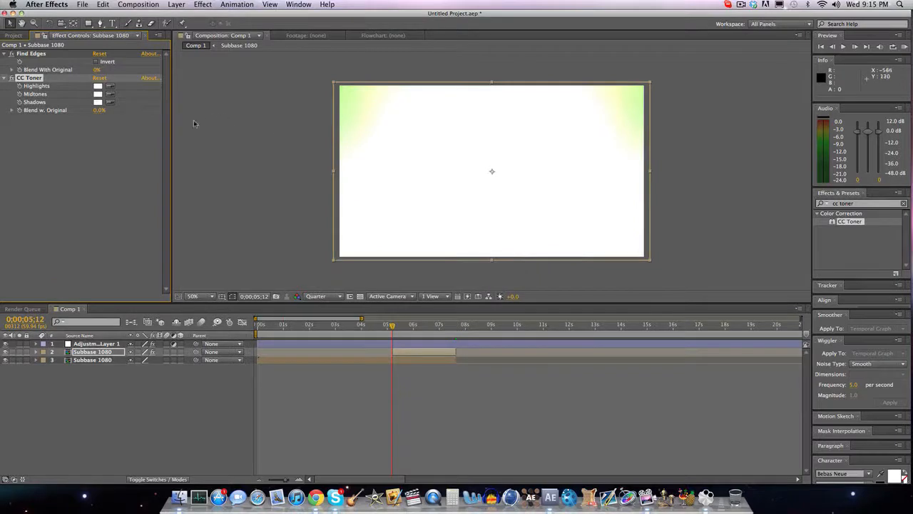
Hide the adjustment layer and set CC Toner's Highlights color to bright green, leaving the upper Subbase 1080 layer visible
click(5, 352)
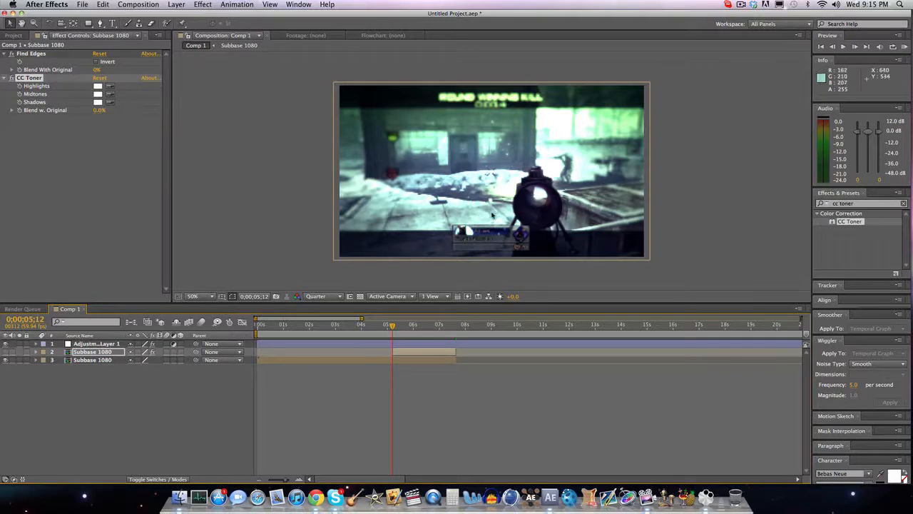
click(6, 344)
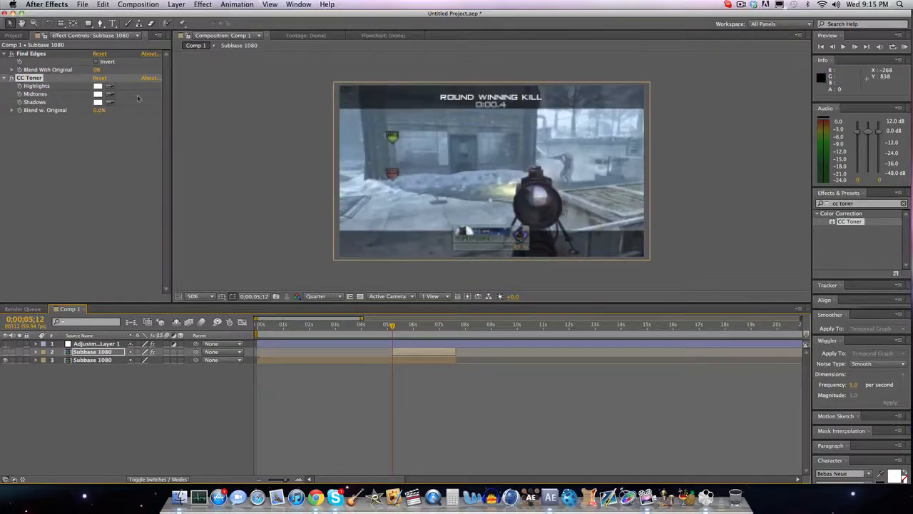
click(98, 87)
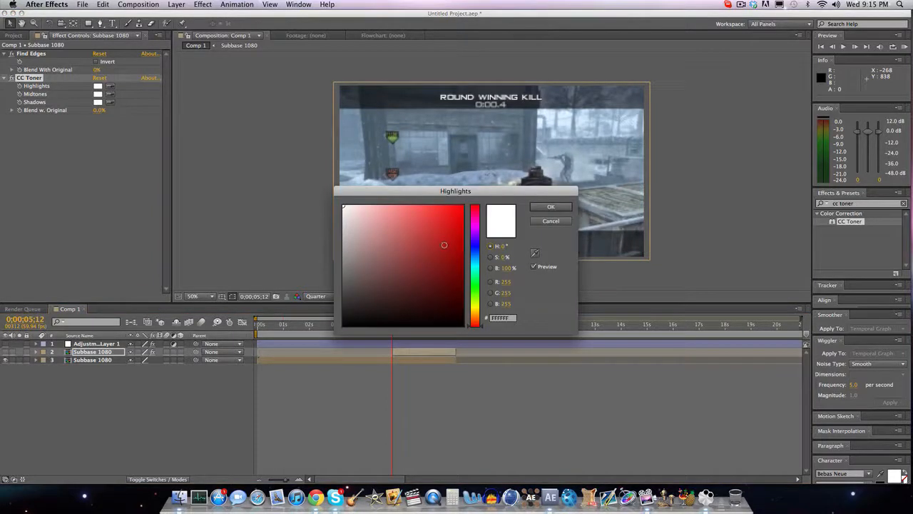
click(475, 283)
drag(455, 235, 465, 206)
click(481, 280)
click(551, 207)
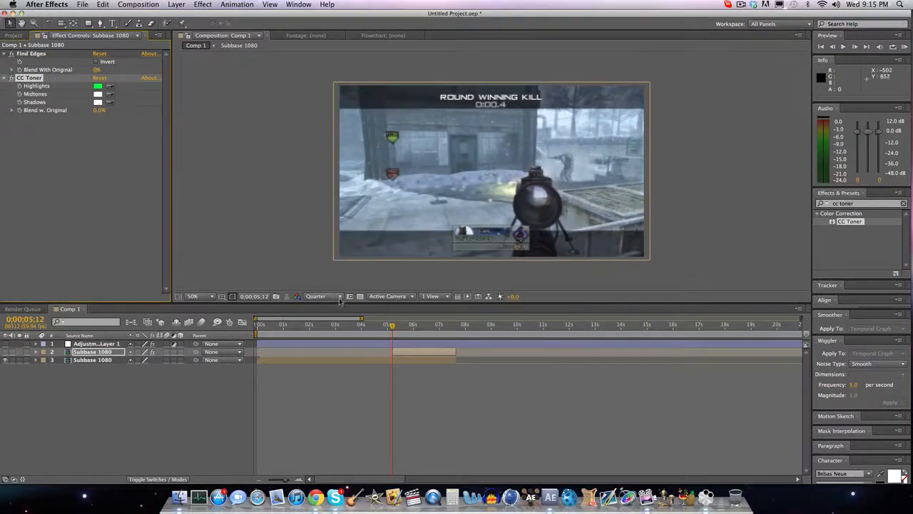
click(4, 353)
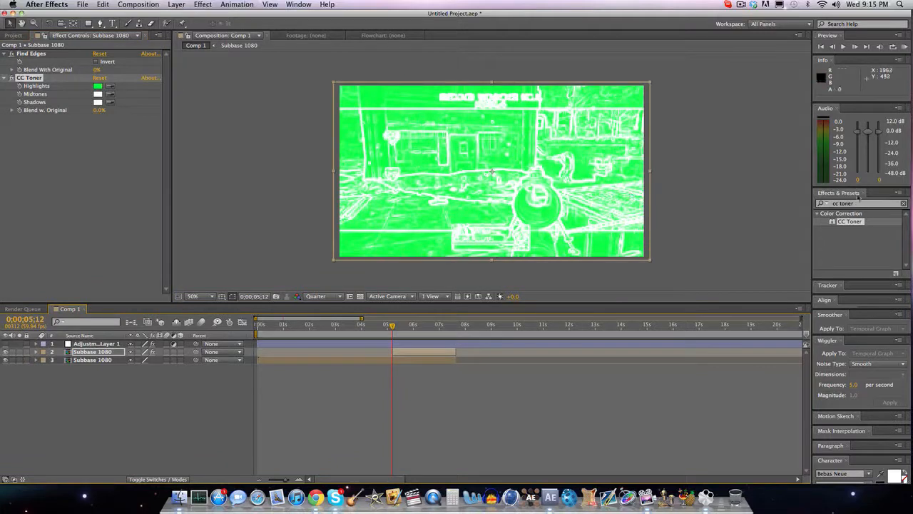
Apply Keylight (1.2) to the upper Subbase 1080 layer and sample the green in the composition as its Screen Colour
drag(871, 204, 734, 184)
text(keylight)
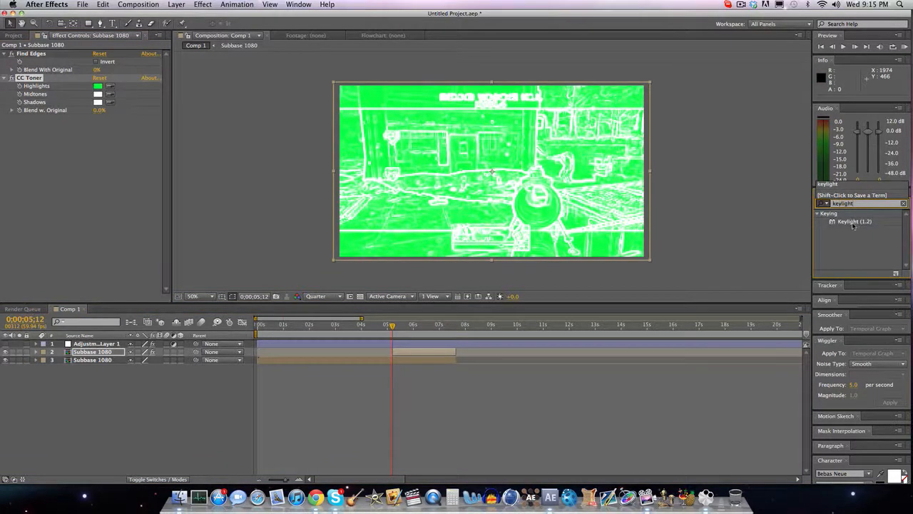
drag(851, 222, 426, 352)
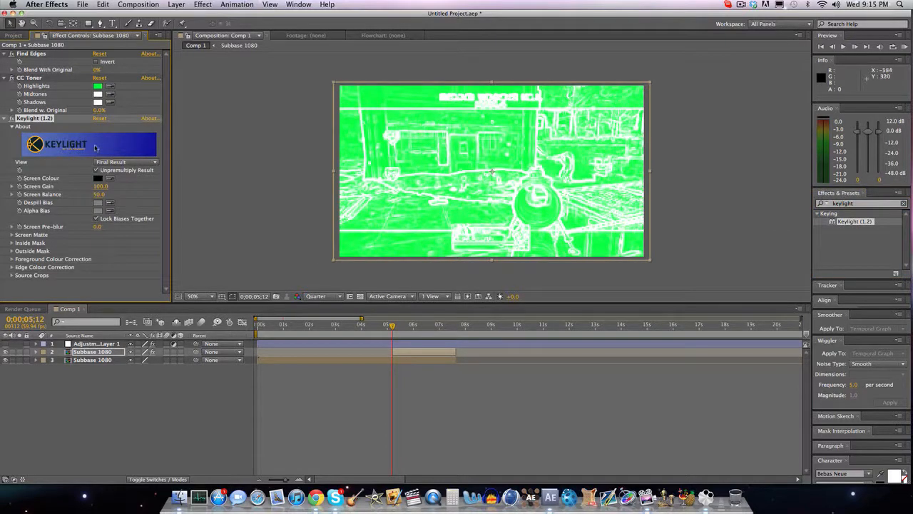
click(111, 178)
click(383, 170)
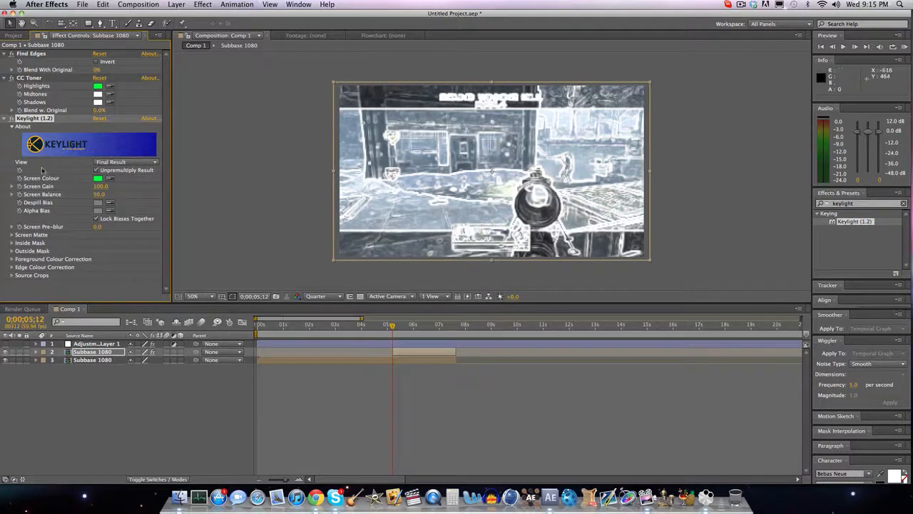
Collapse the settings of CC Toner, Find Edges and Keylight
click(7, 78)
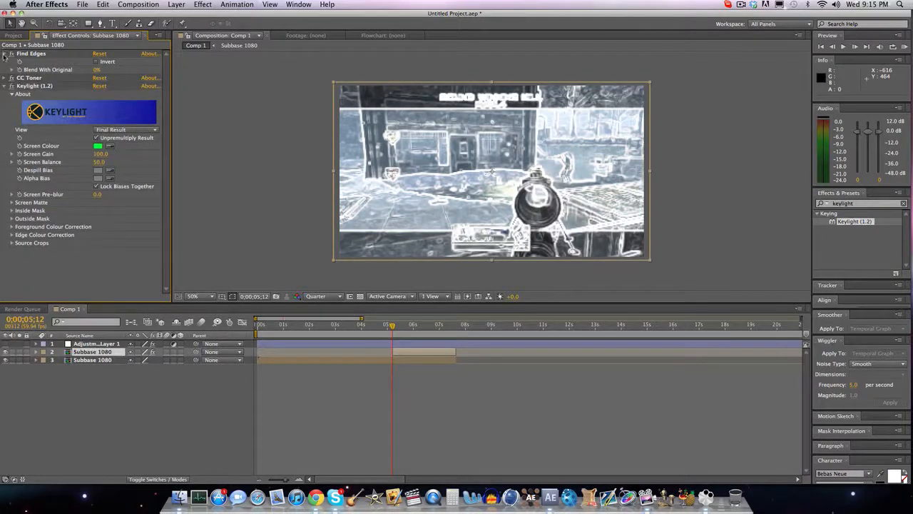
click(5, 54)
click(4, 70)
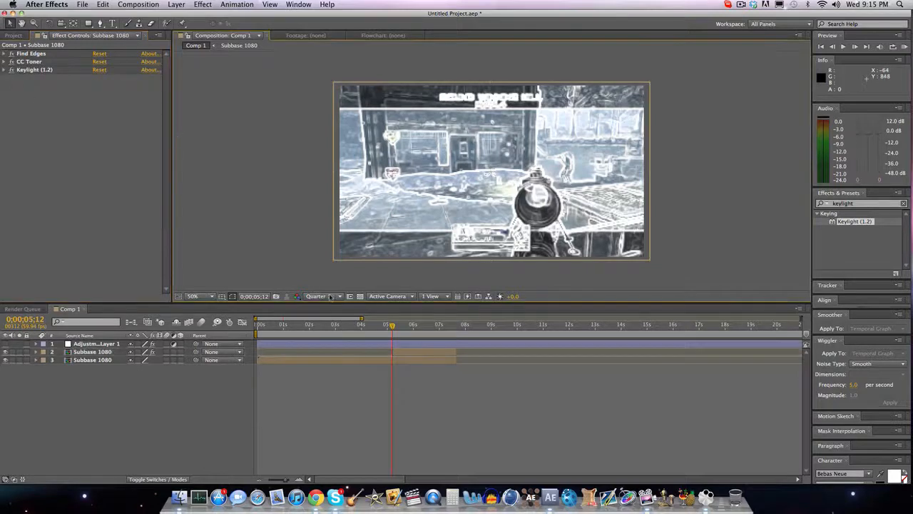
Start Scale and Opacity keyframing on the upper Subbase 1080 layer at 0;00;07;02
click(396, 353)
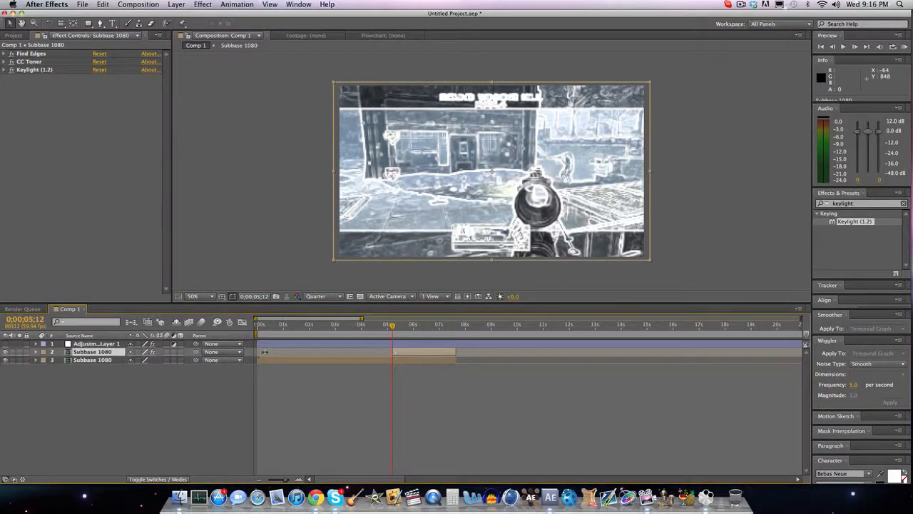
click(440, 326)
key(s)
key(shift+r)
key(shift+t)
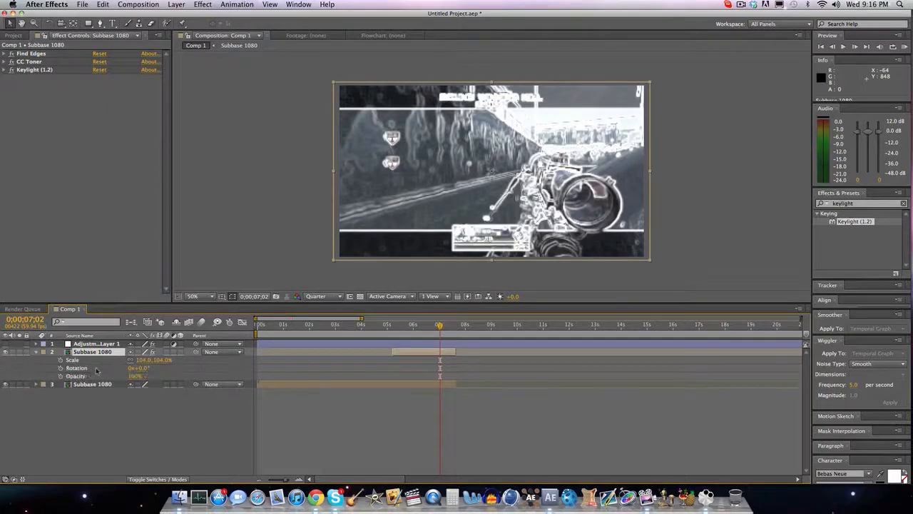
key(shift+r)
click(61, 360)
click(61, 368)
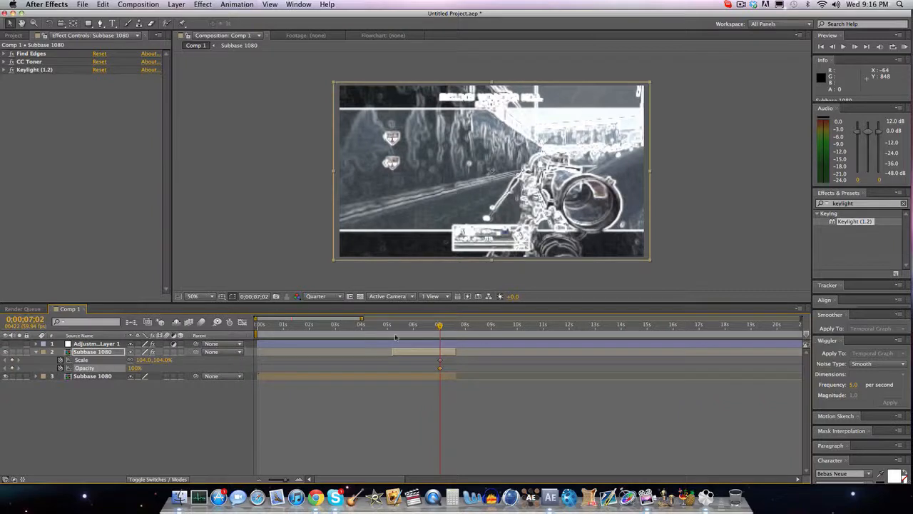
Add Scale and Opacity keyframes at 0;00;07;36 on the upper Subbase 1080 layer, with Scale at 346% and Opacity at 0%
drag(440, 325, 450, 320)
click(11, 359)
click(12, 368)
drag(135, 368, 240, 348)
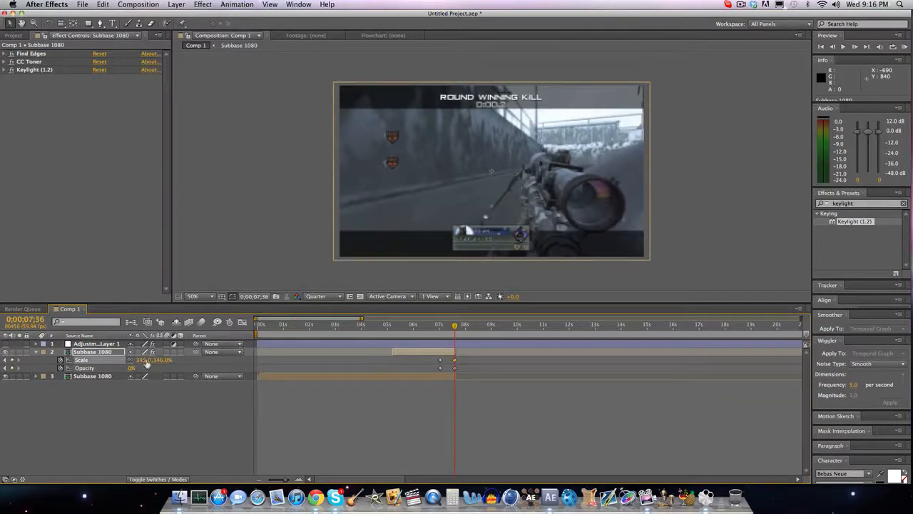
Ease the last Scale keyframe in the Graph Editor by stretching its incoming handle back to the first keyframe, and preview the zoom
shift+click(440, 361)
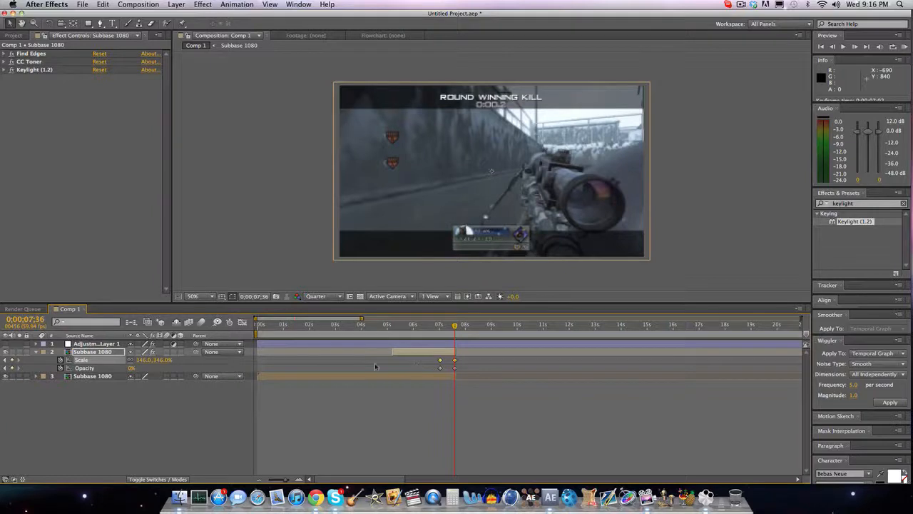
click(242, 323)
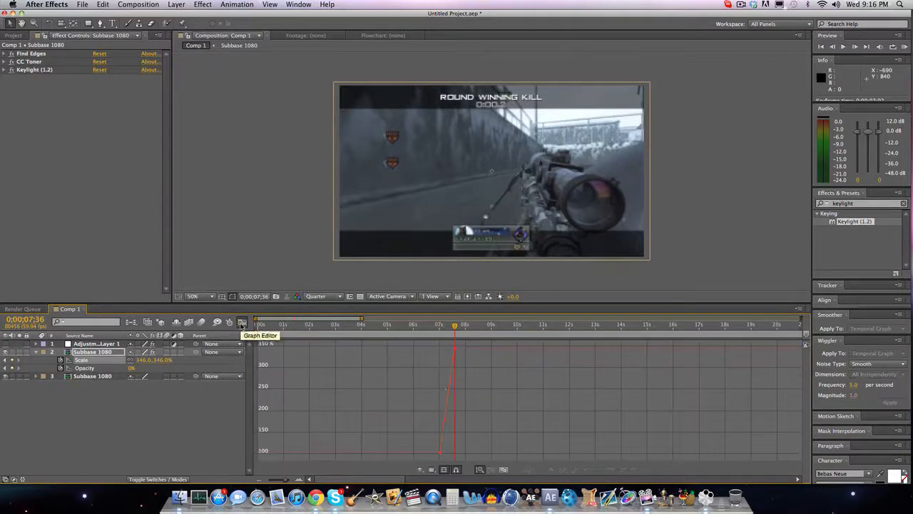
click(454, 350)
click(610, 470)
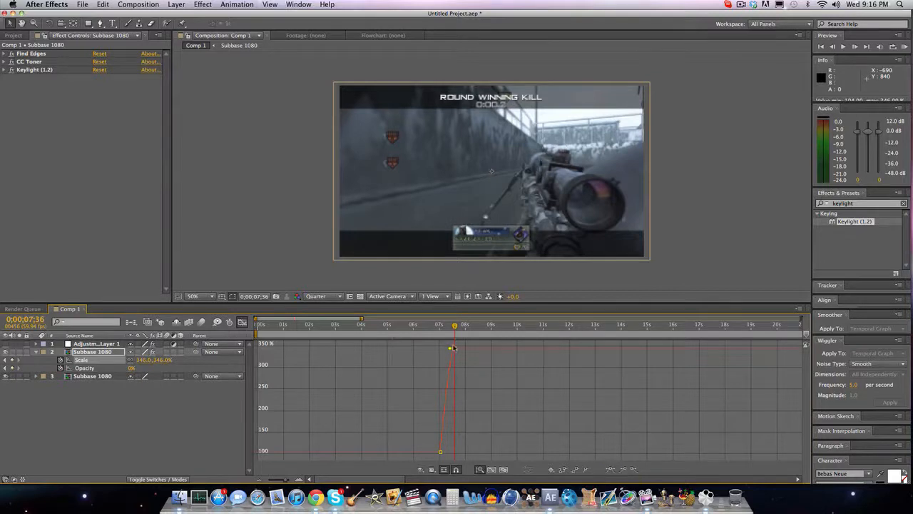
drag(451, 348, 421, 347)
click(440, 327)
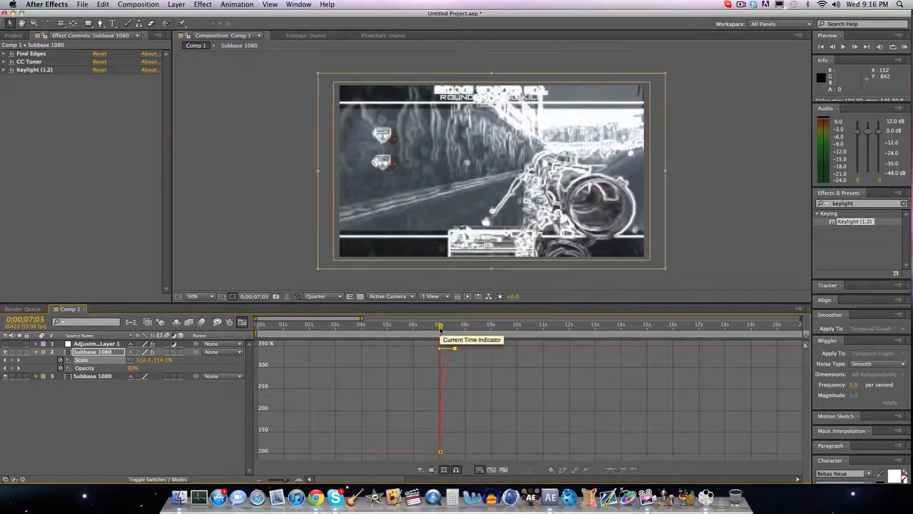
mouse_move(440, 327)
mouse_down()
mouse_move(452, 326)
mouse_move(443, 331)
mouse_up()
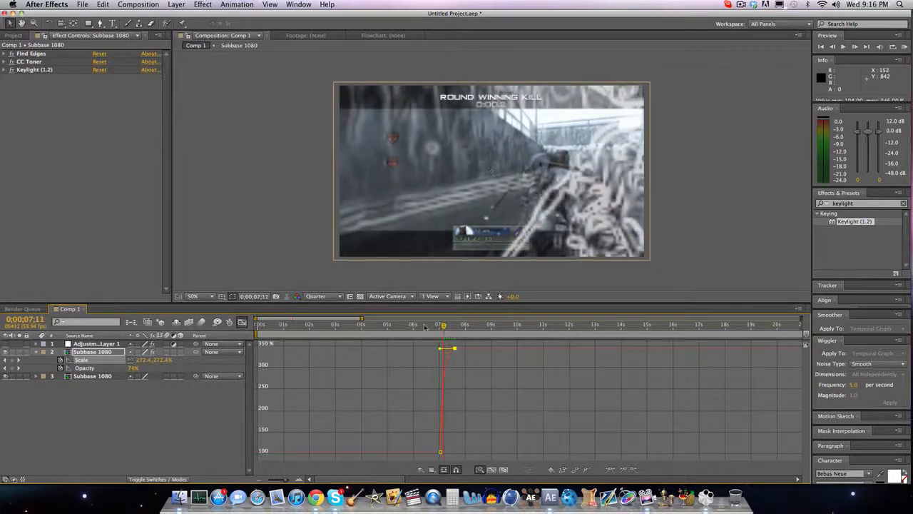
click(242, 322)
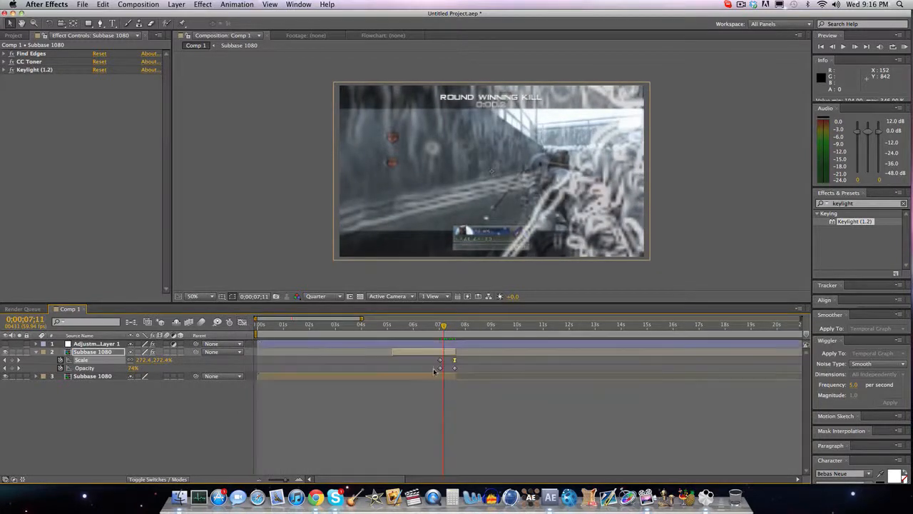
Ease the last Opacity keyframe in the Graph Editor by stretching its incoming handle back to the first keyframe, and preview the fade
shift+click(454, 369)
click(472, 362)
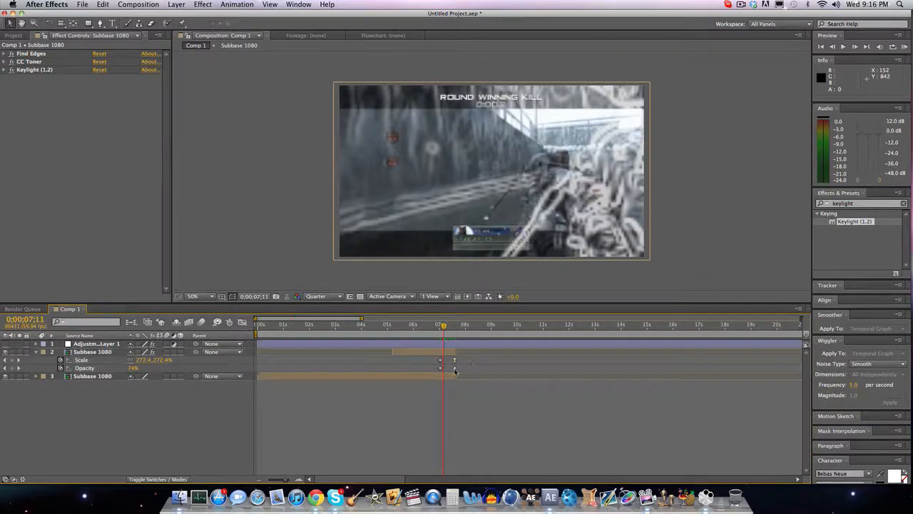
click(454, 368)
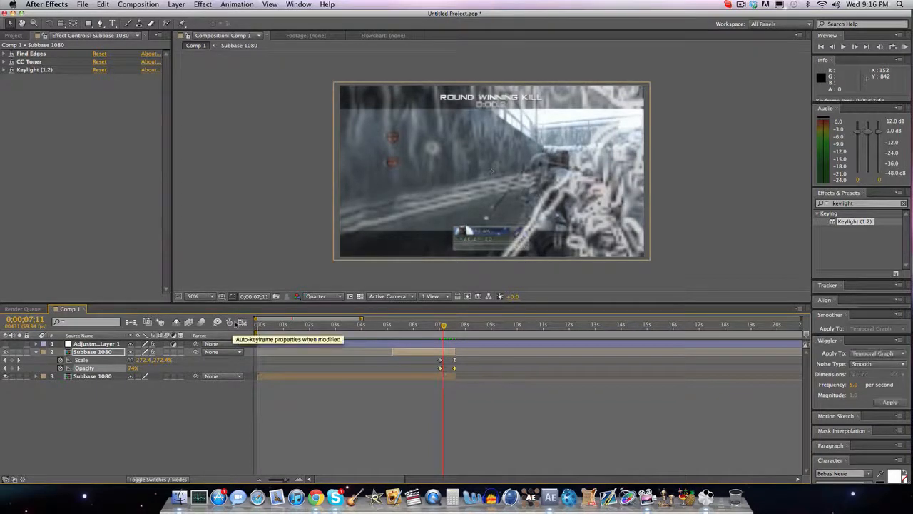
click(242, 321)
click(454, 452)
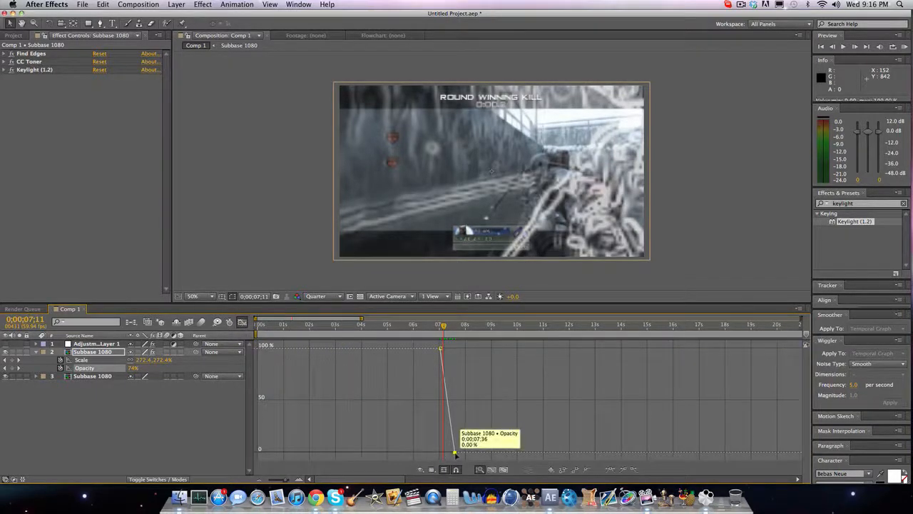
click(610, 470)
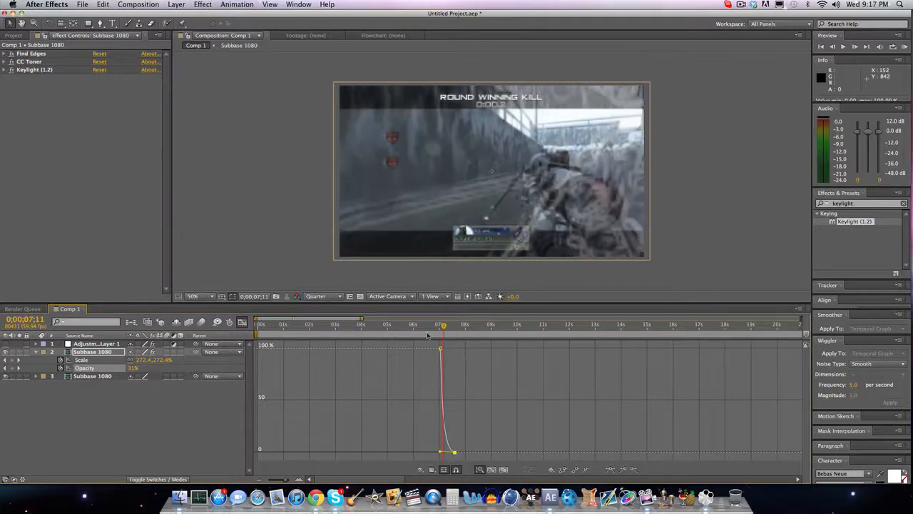
drag(443, 331, 452, 332)
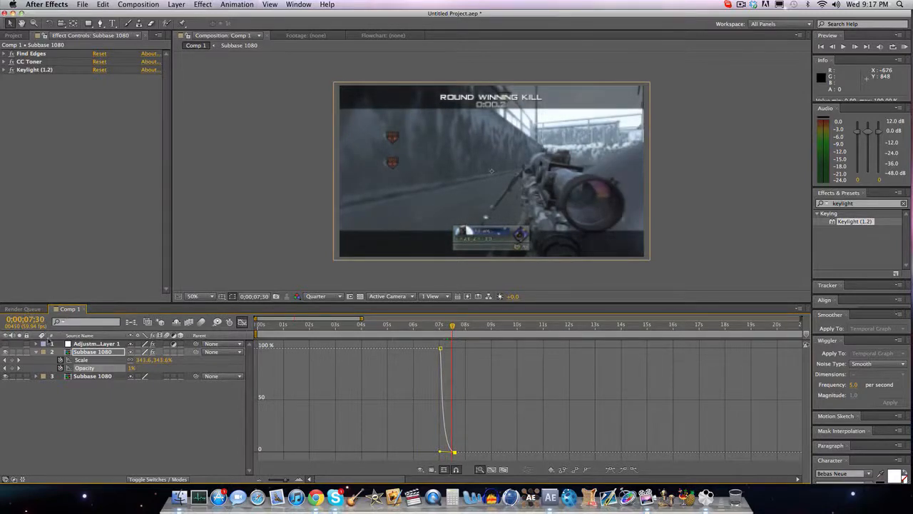
Turn on Adjustment Layer 1's visibility, collapse the upper Subbase 1080 layer's properties and return from the Graph Editor to the layer bars
click(6, 344)
drag(452, 326, 405, 332)
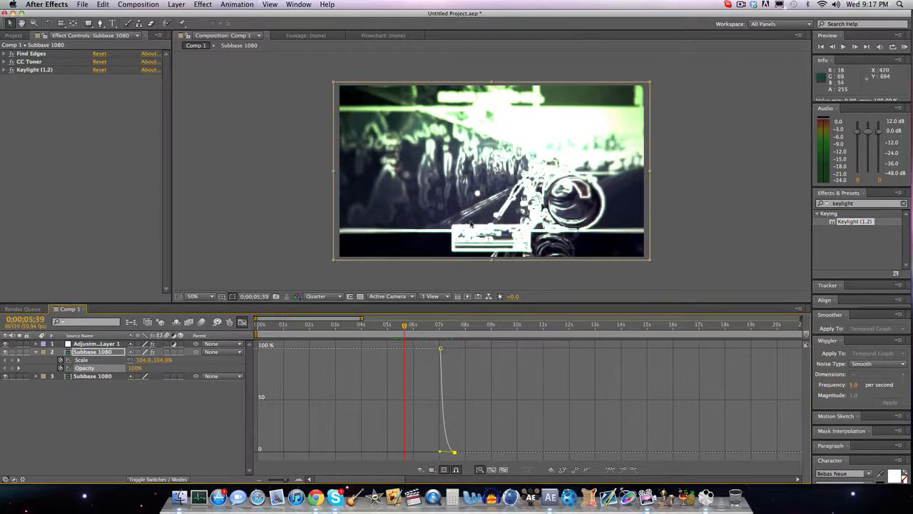
click(37, 353)
click(118, 399)
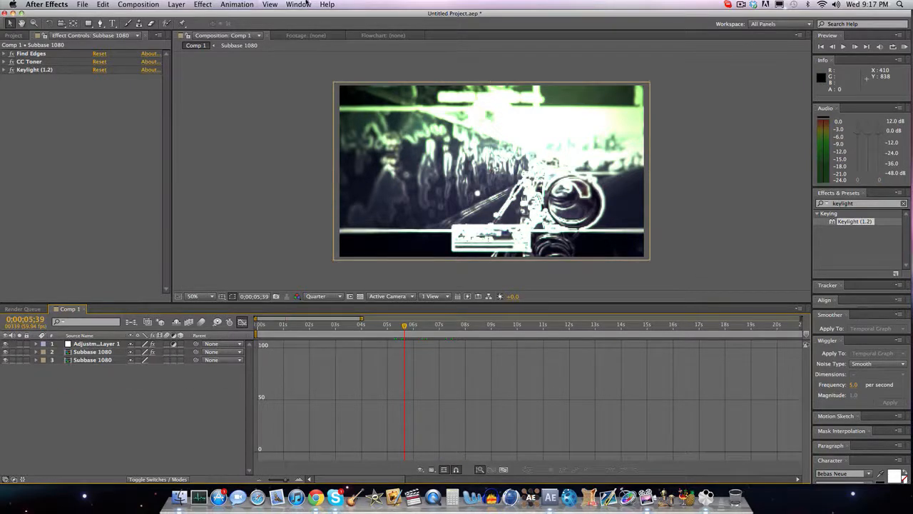
click(243, 323)
Pre-compose the upper Subbase 1080 layer as EDGES, moving all attributes into the new composition, with the time at 0;00;05;12
drag(407, 330, 391, 330)
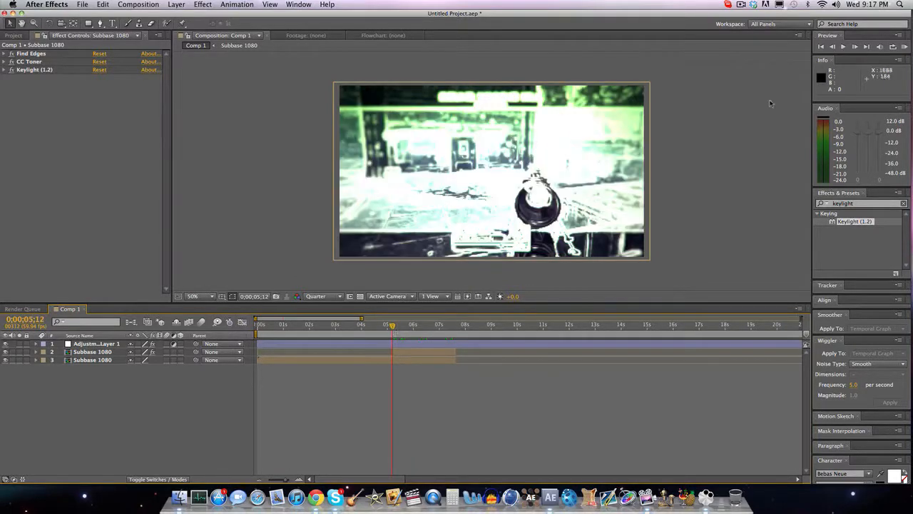
click(831, 46)
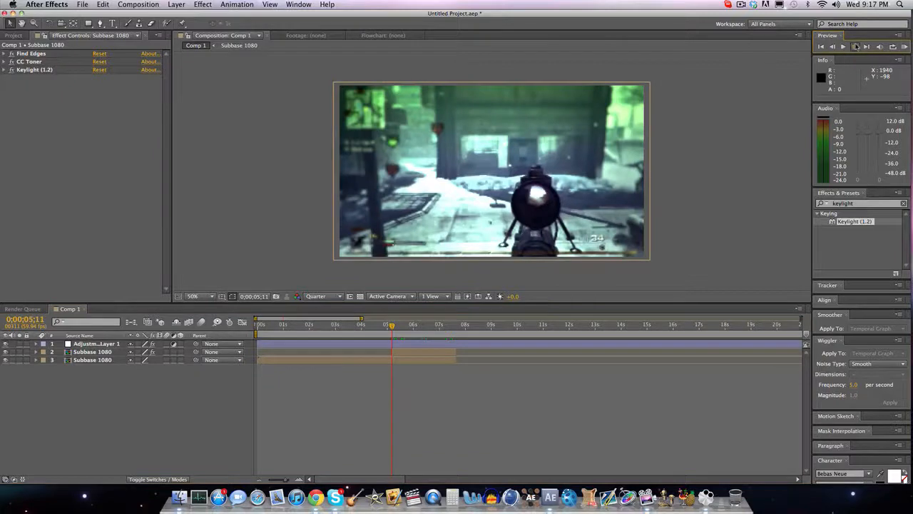
click(855, 46)
double_click(397, 350)
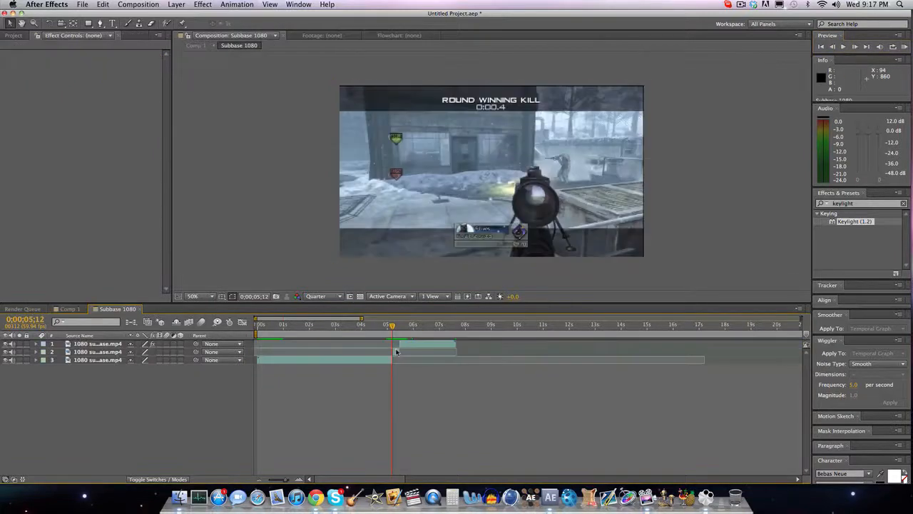
click(140, 309)
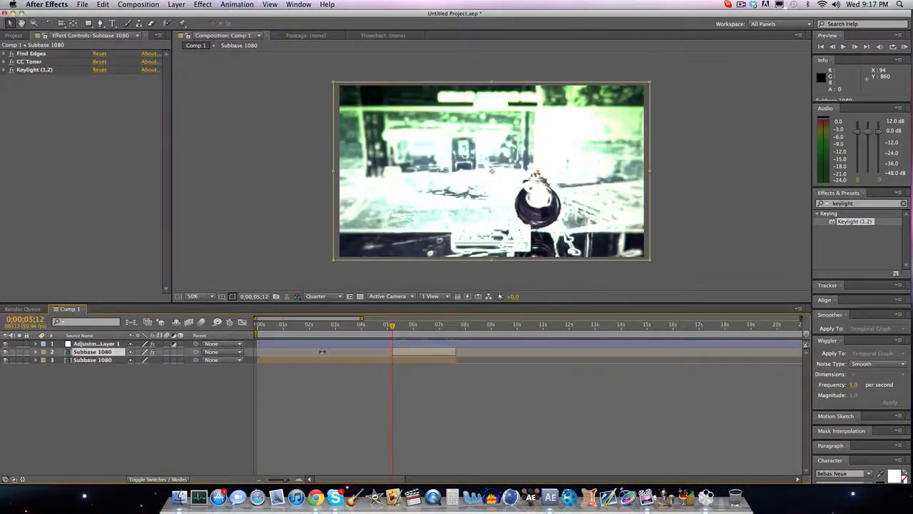
right_click(119, 353)
click(152, 416)
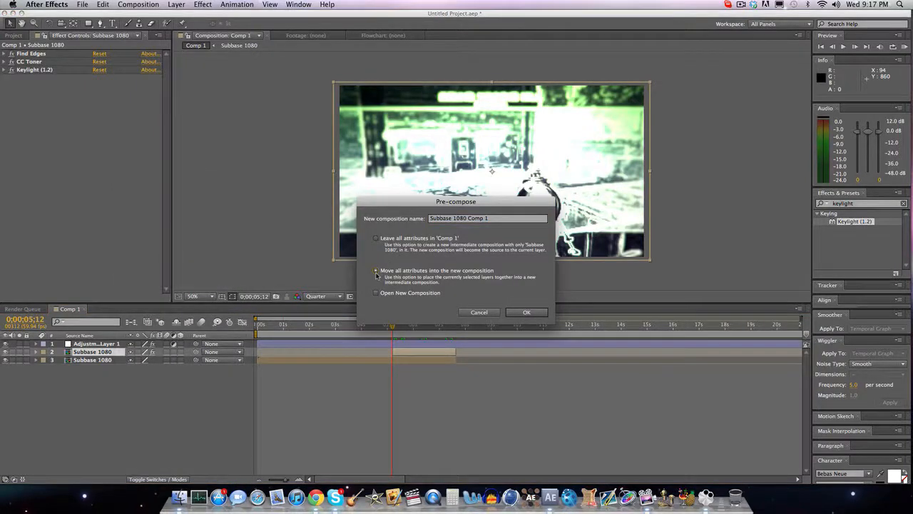
text(EDGE)
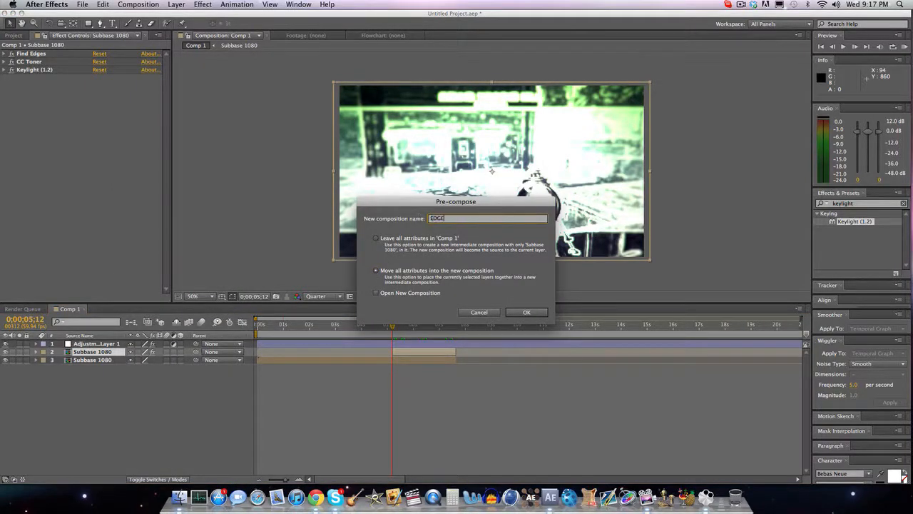
text(S)
click(526, 314)
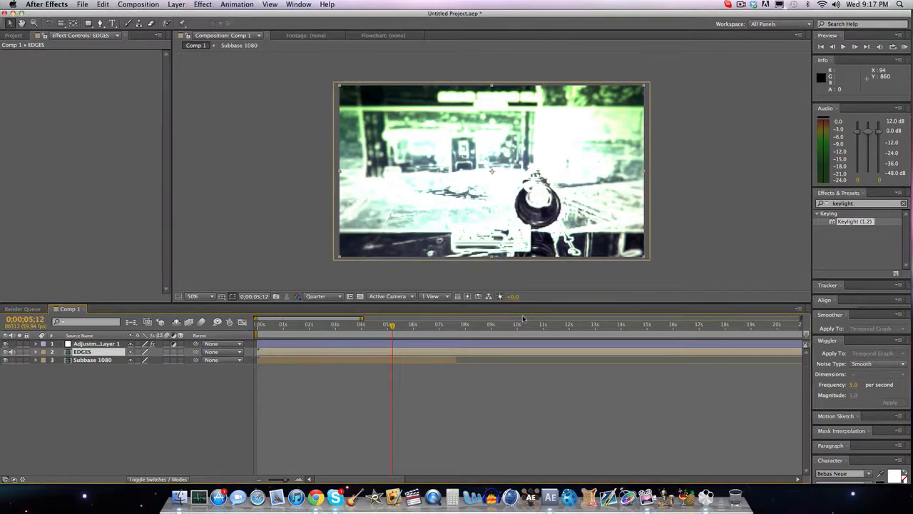
Split the EDGES layer at 0;00;05;12 and delete the part before the cut
key(ctrl+shift+d)
click(364, 359)
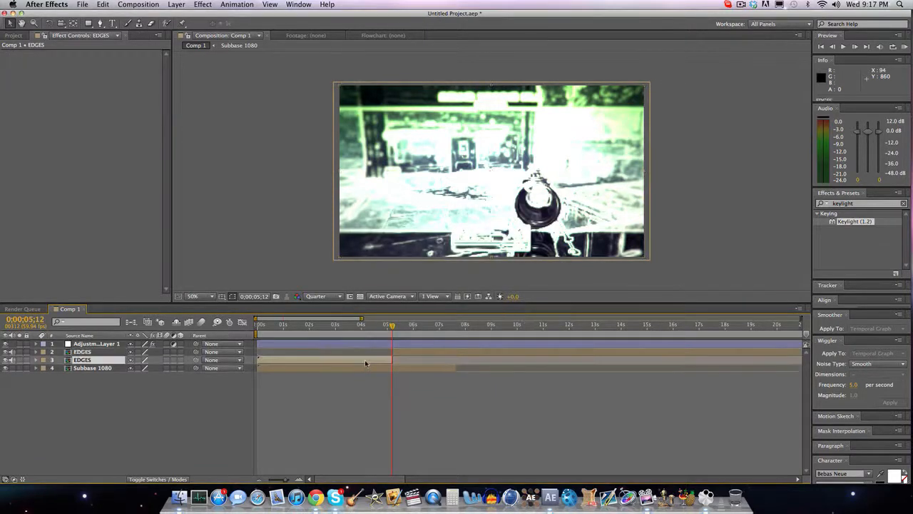
key(Delete)
Fade in the EDGES layer with Opacity keyframes from 0% at 0;00;05;12 to full opacity at 0;00;05;24
click(408, 354)
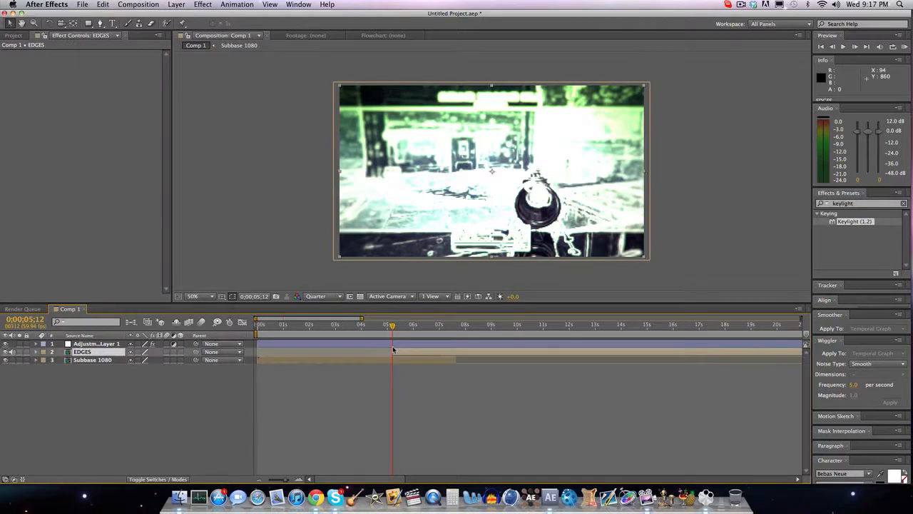
key(t)
click(61, 361)
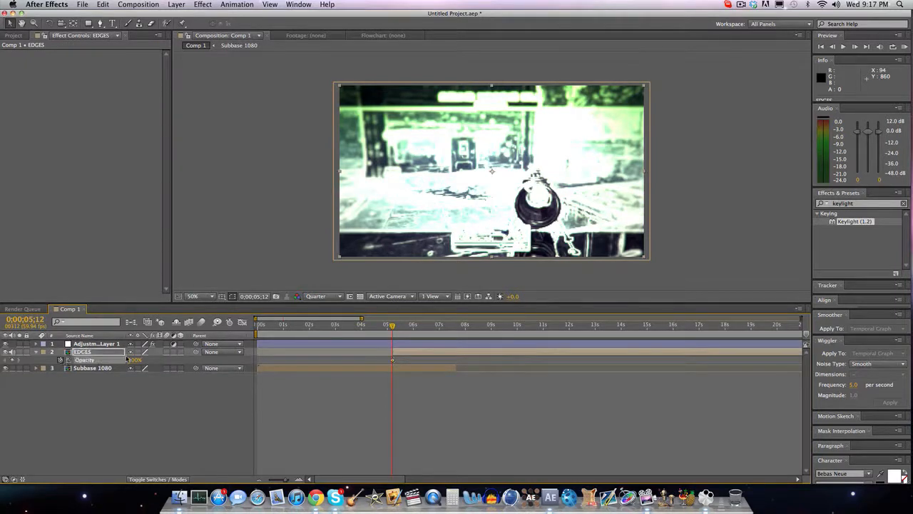
drag(134, 360, 60, 360)
click(397, 327)
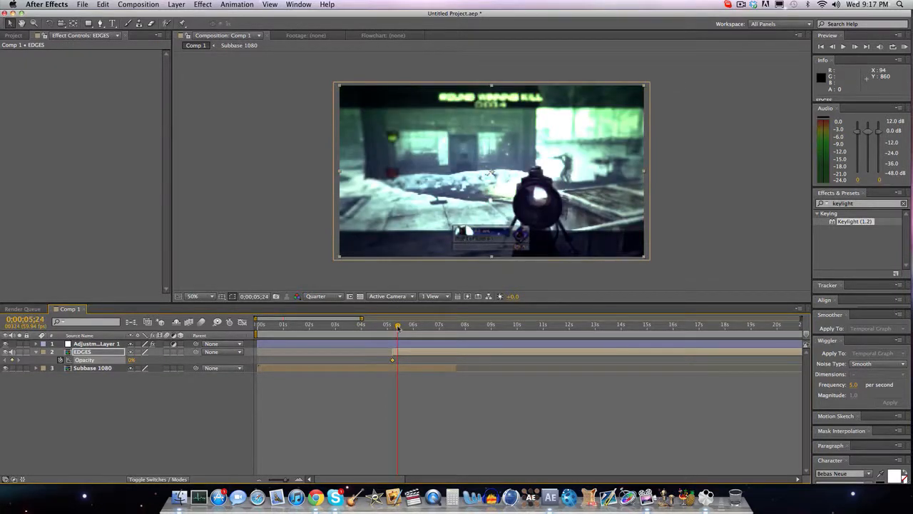
drag(131, 361, 257, 386)
Keyframe the EDGES layer's Position from 640, 1096 at 0;00;05;12 to 640, 360 at 0;00;05;24, and preview the slide-in
key(p)
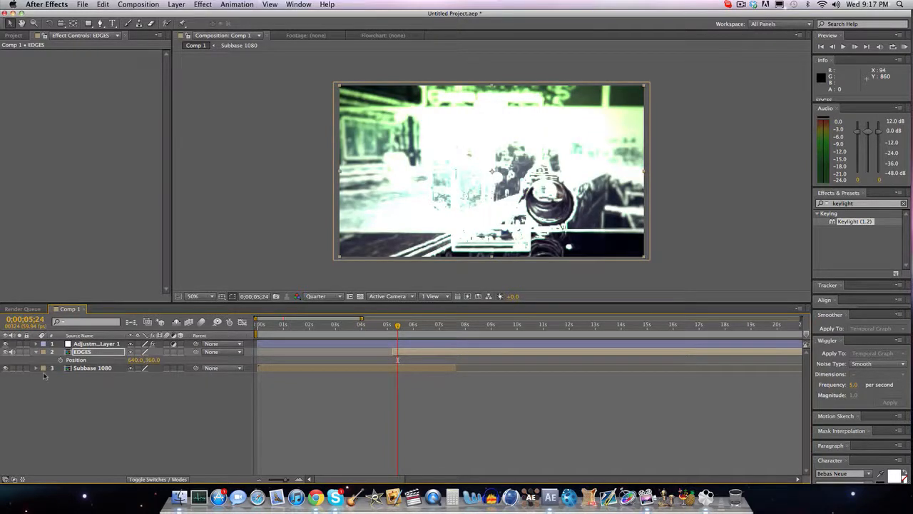
click(64, 367)
click(61, 360)
drag(398, 325, 391, 326)
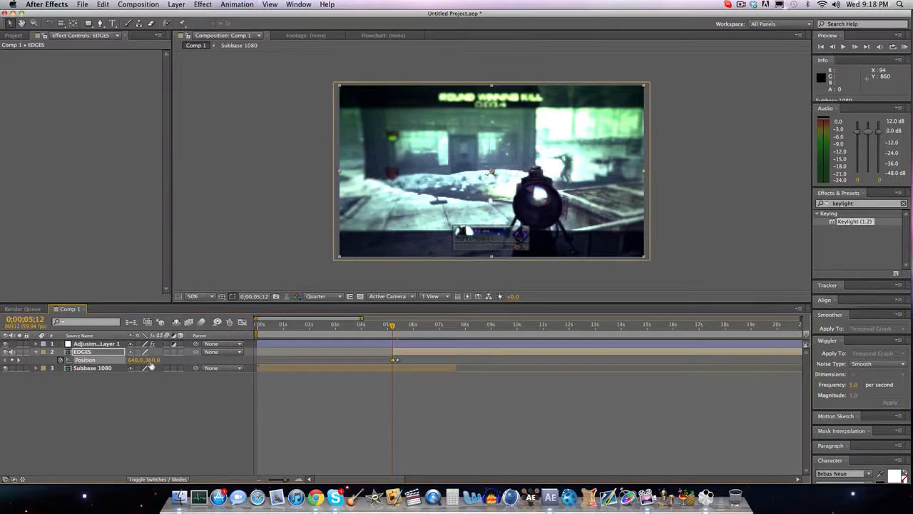
drag(152, 359, 492, 369)
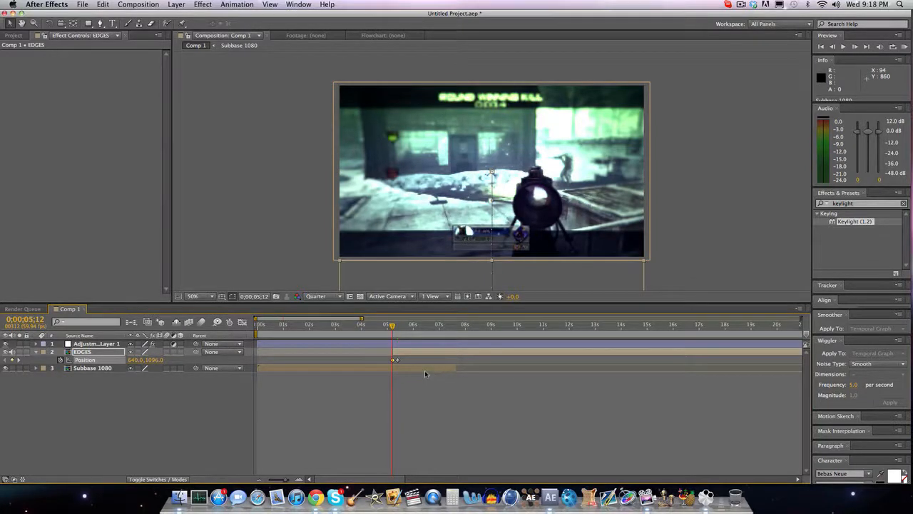
drag(391, 326, 395, 325)
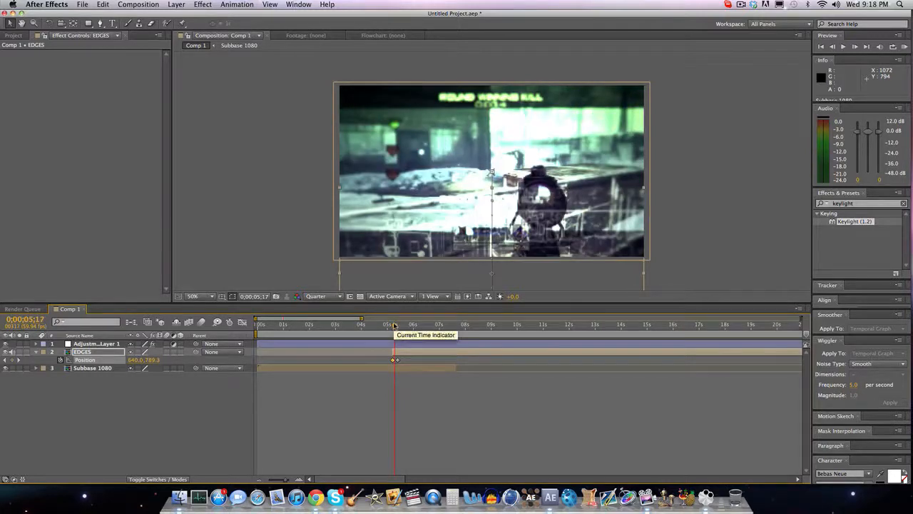
Find the Fast Blur effect and apply it to the EDGES layer
click(826, 203)
text(fast blur)
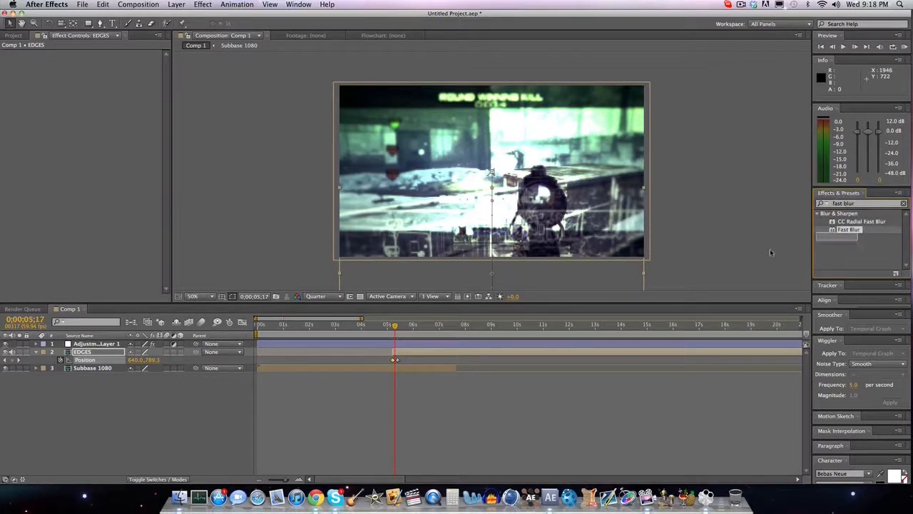
click(848, 228)
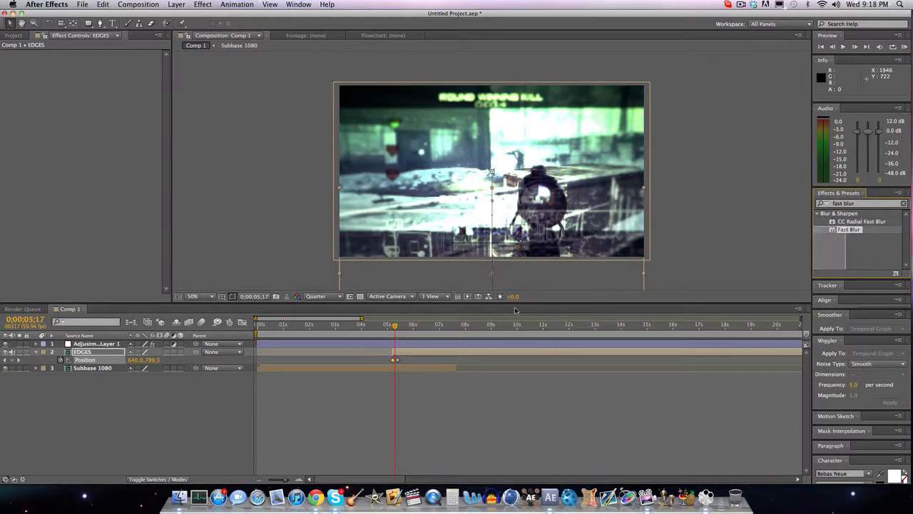
drag(811, 239, 428, 353)
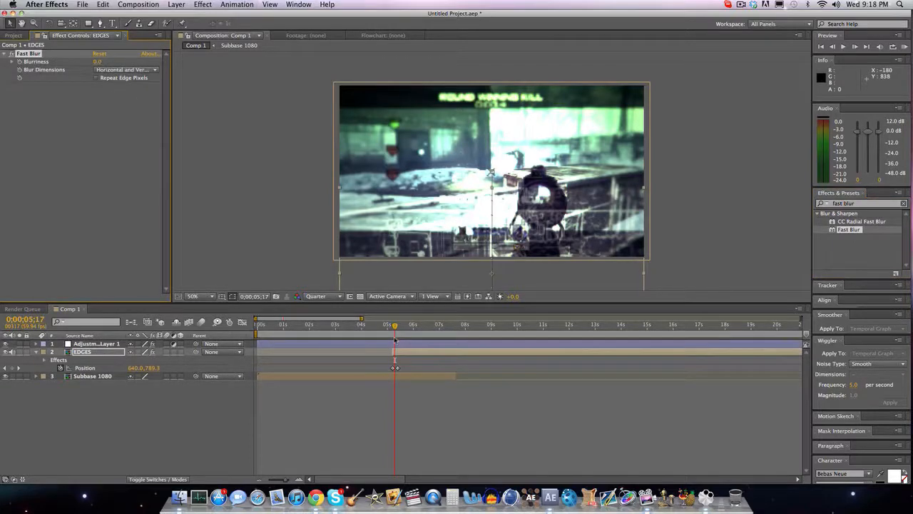
Keyframe Fast Blur's Blurriness on EDGES, starting at 0;00;05;12, adding a keyframe at 0;00;05;13 and setting it to 15 at 0;00;05;24
click(6, 368)
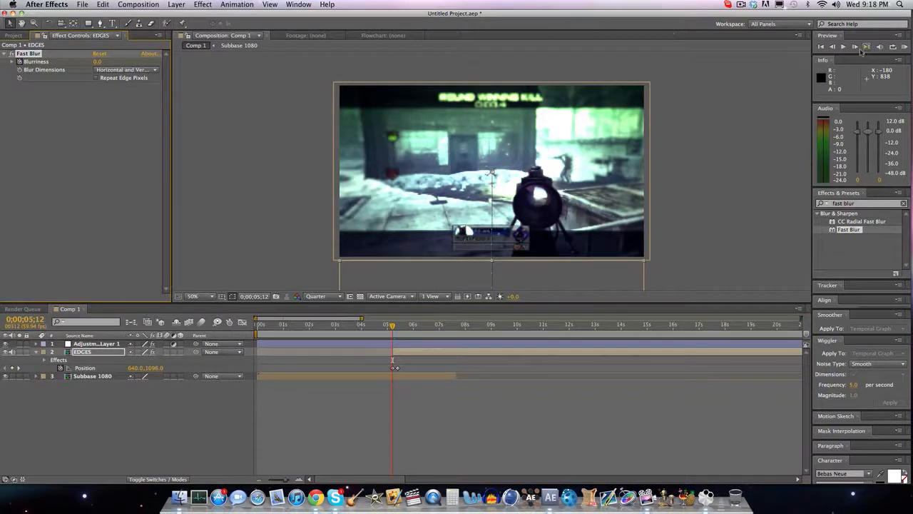
key(Page_Down)
click(101, 63)
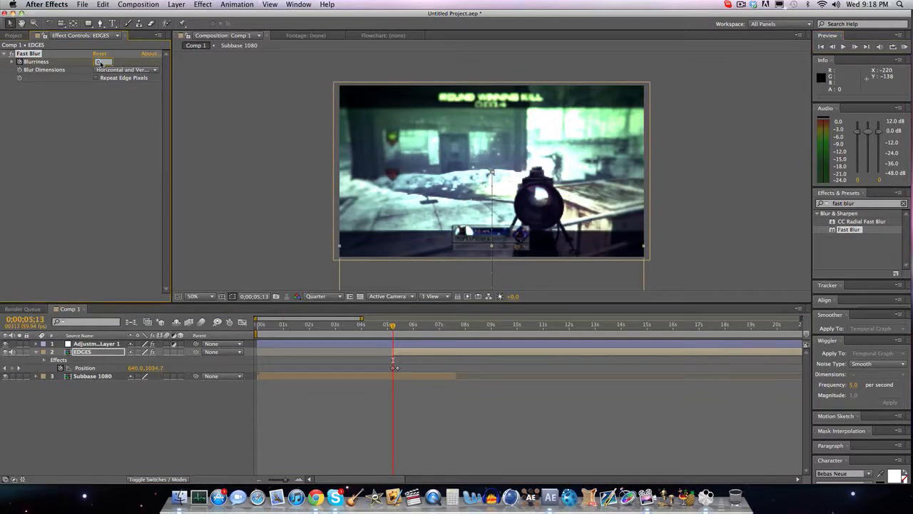
key(Return)
click(17, 368)
click(101, 62)
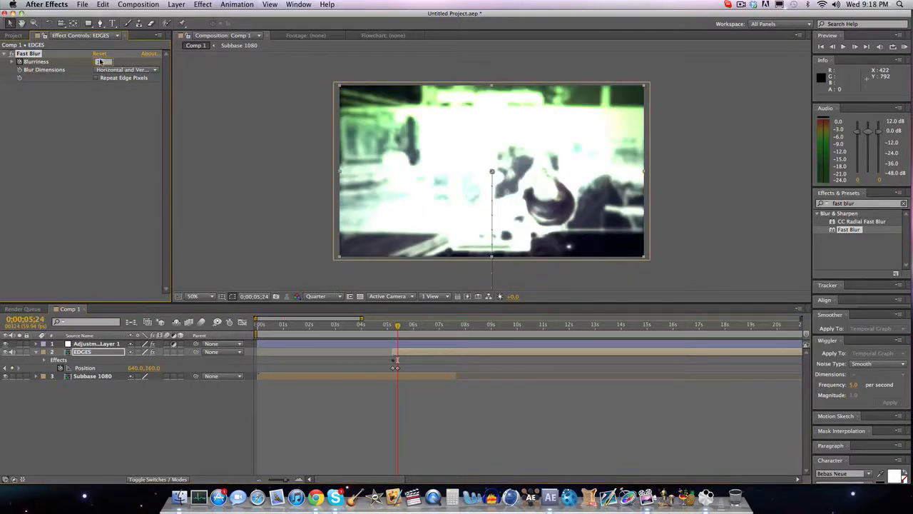
key(Return)
click(101, 62)
text(15)
key(Return)
Advance six frames to 0;00;05;30, set Fast Blur's Blurriness to 0 there, and collapse the EDGES layer's properties
click(855, 46)
click(854, 47)
click(854, 47)
click(855, 47)
click(854, 47)
click(855, 48)
click(103, 62)
text(0)
key(Return)
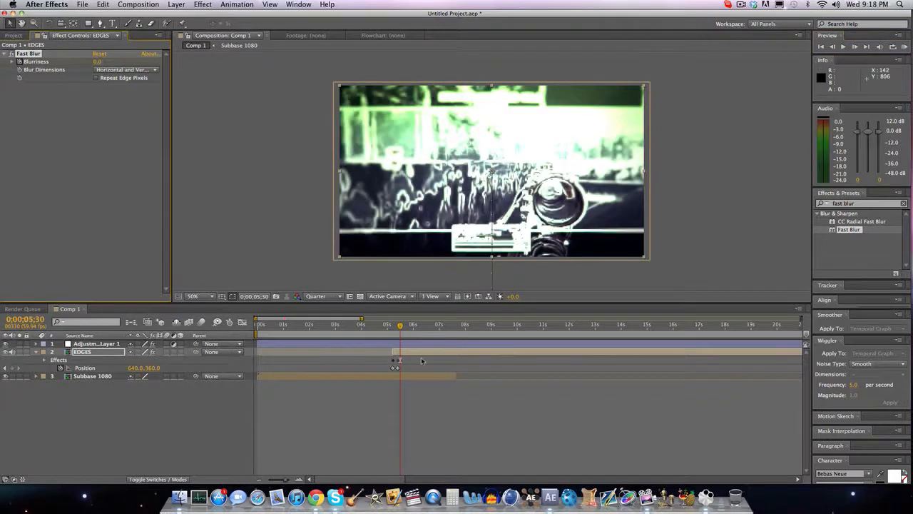
drag(397, 331, 391, 332)
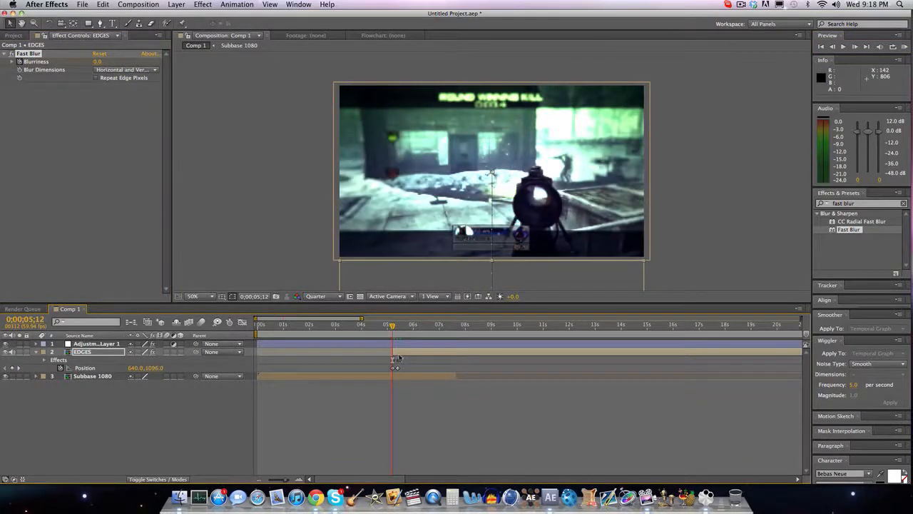
click(37, 352)
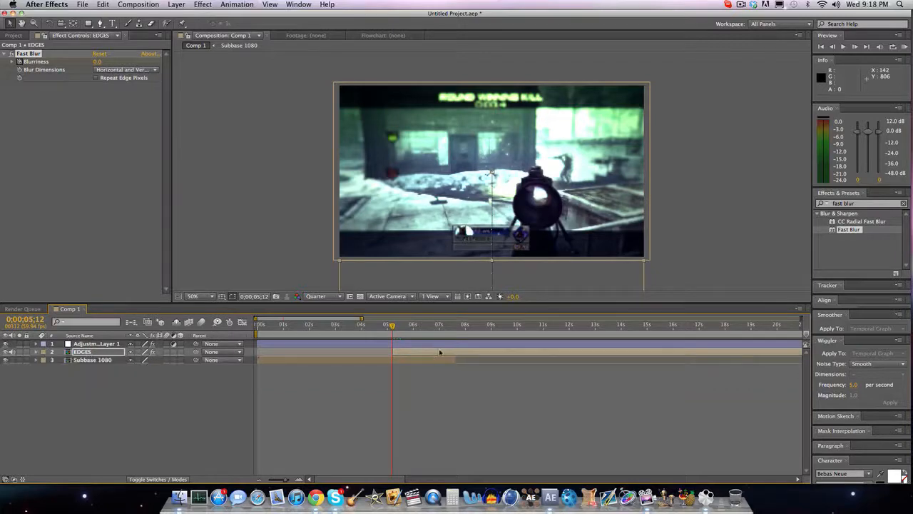
Add a full-frame rectangular mask to the EDGES layer and start keyframing its Mask Feather at 0;00;05;12
drag(400, 331, 403, 328)
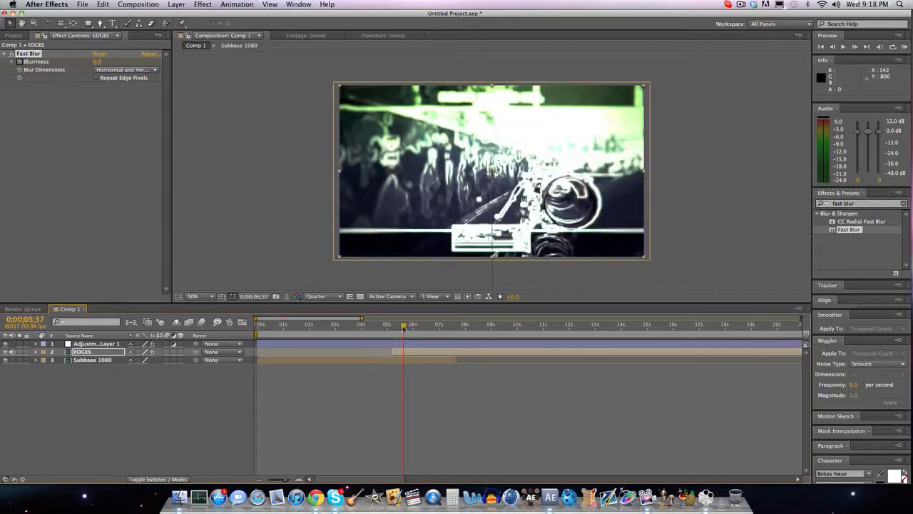
double_click(89, 24)
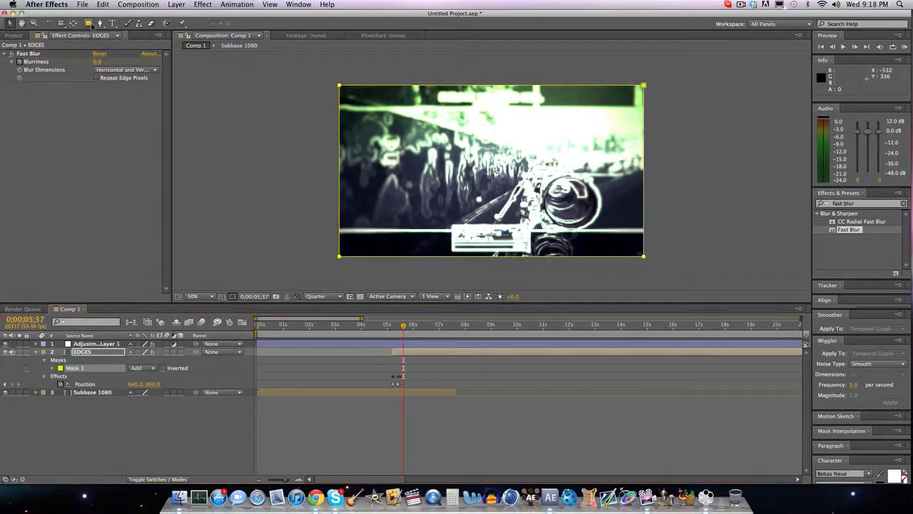
click(53, 368)
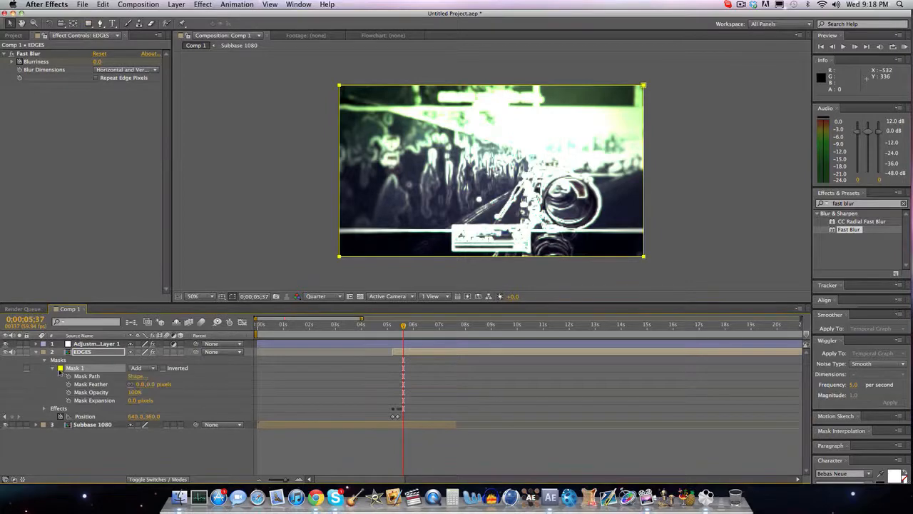
click(391, 325)
drag(392, 327, 393, 328)
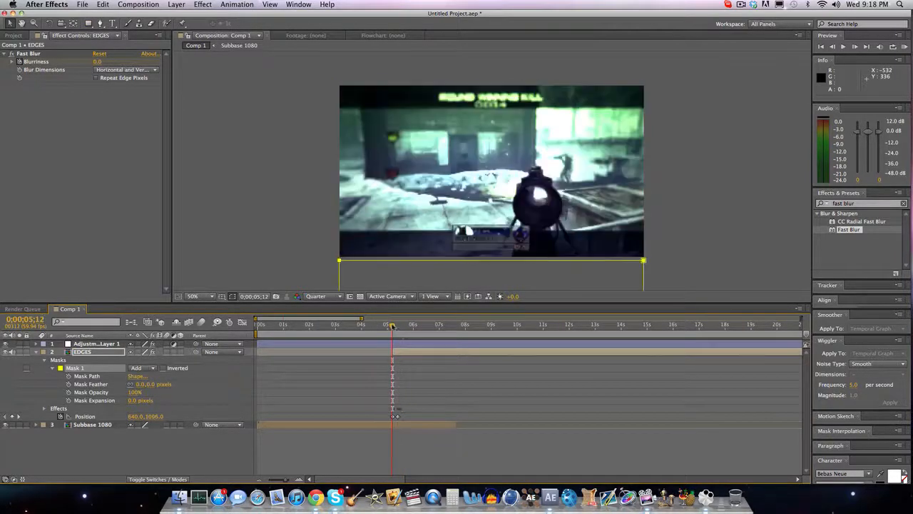
click(69, 384)
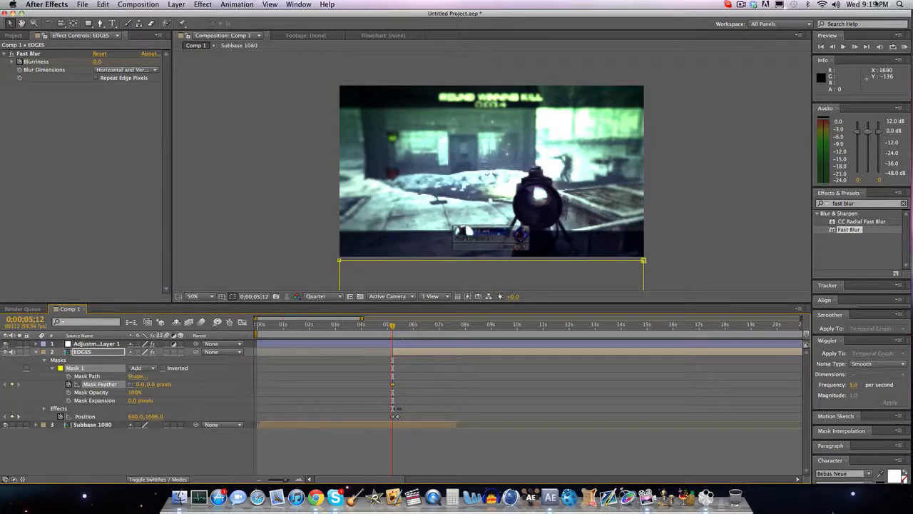
Set Mask Feather to 248 pixels at 0;00;05;13, and keyframe Mask Expansion from 0 at 0;00;05;12 to 50 pixels at 0;00;05;13
click(855, 46)
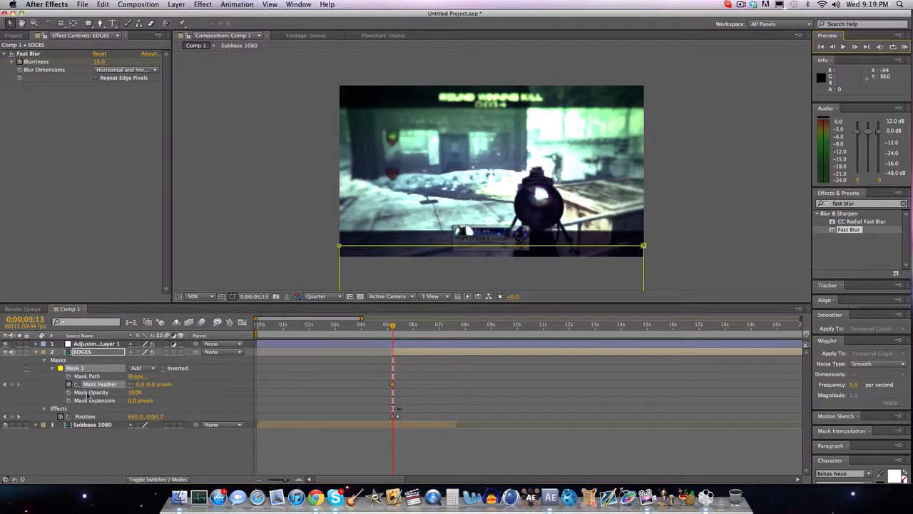
drag(141, 388, 209, 383)
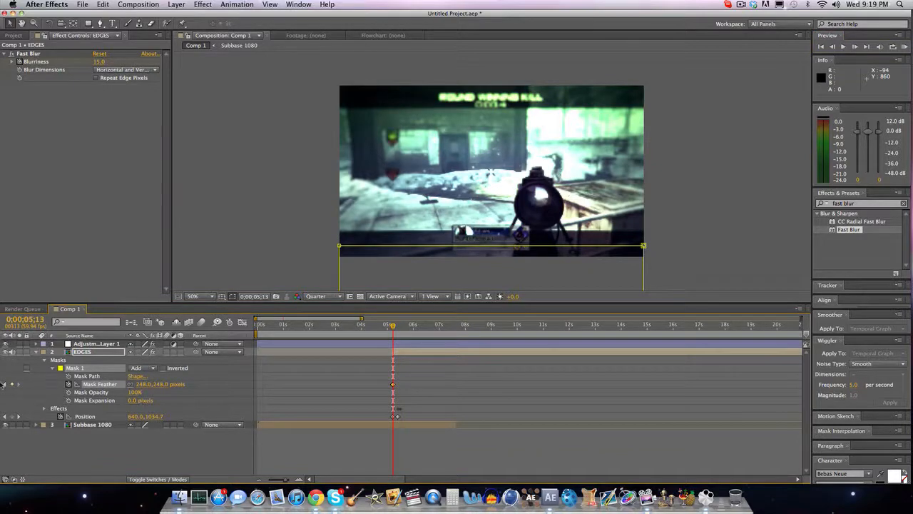
click(6, 384)
click(69, 400)
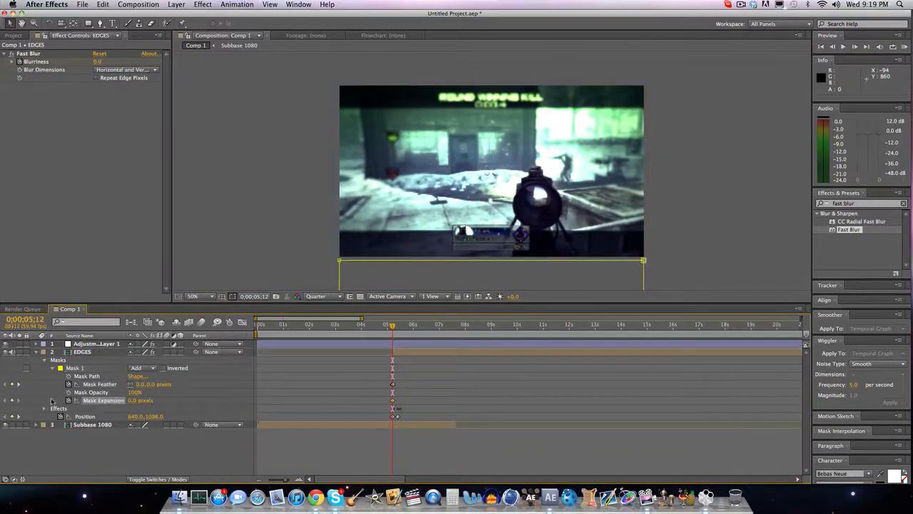
click(18, 384)
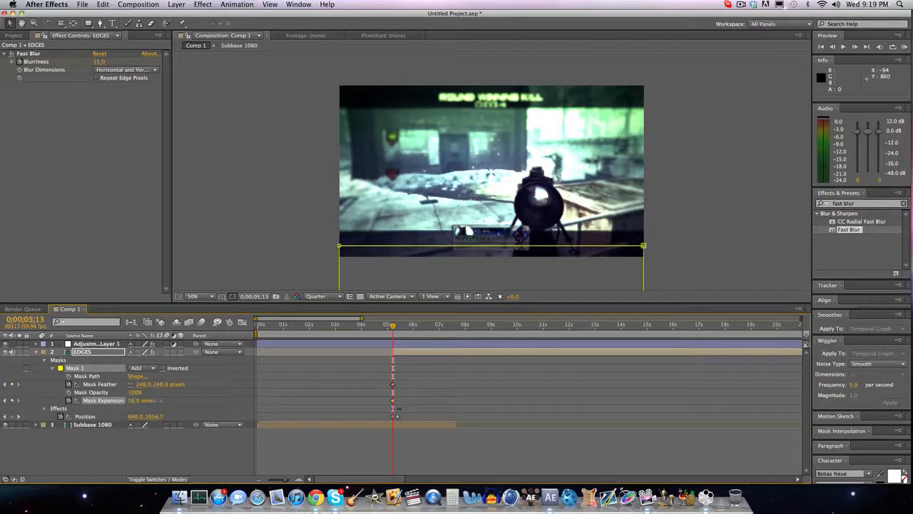
Add holding keyframes for Mask Feather and Mask Expansion at 0;00;05;23
click(397, 327)
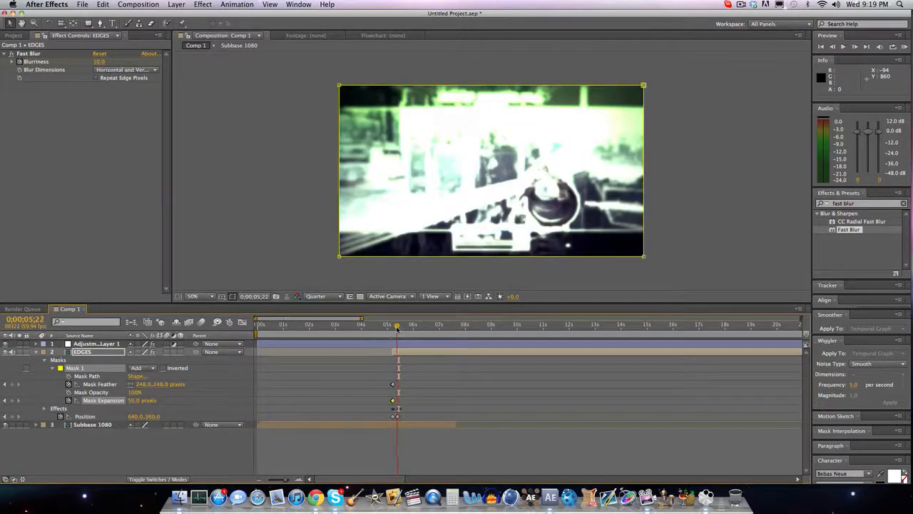
key(Page_Down)
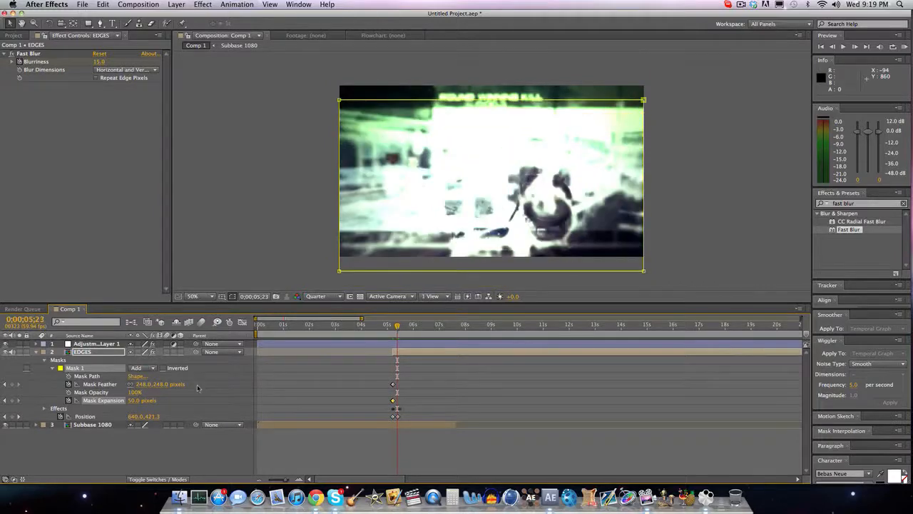
click(12, 384)
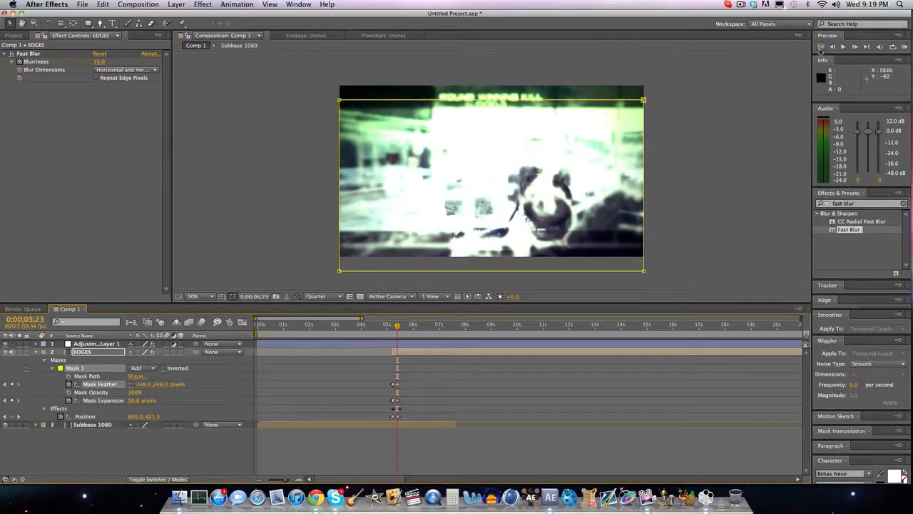
Advance six frames to 0;00;05;29 and set both Mask Feather and Mask Expansion to 0 pixels
click(853, 46)
click(853, 47)
click(853, 47)
click(853, 47)
click(853, 47)
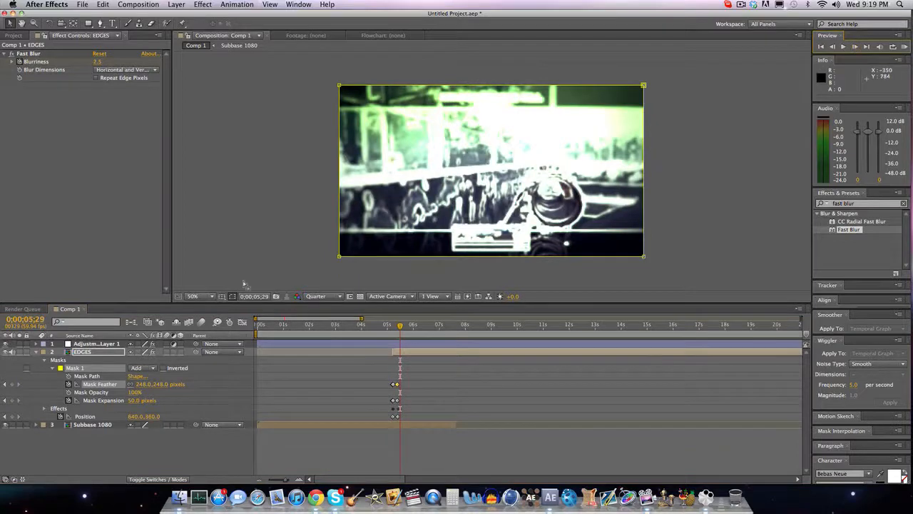
click(142, 384)
text(0)
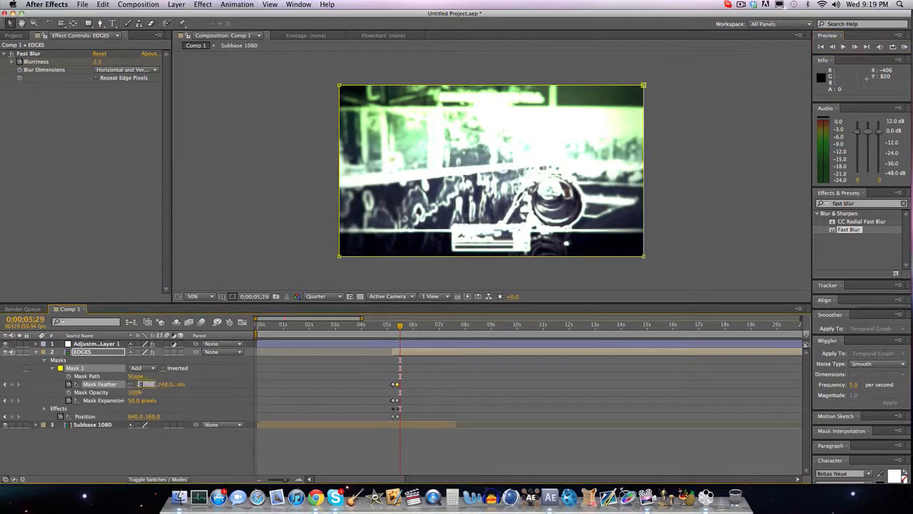
key(Return)
click(135, 400)
text(0.0,0.0 pixels)
key(Return)
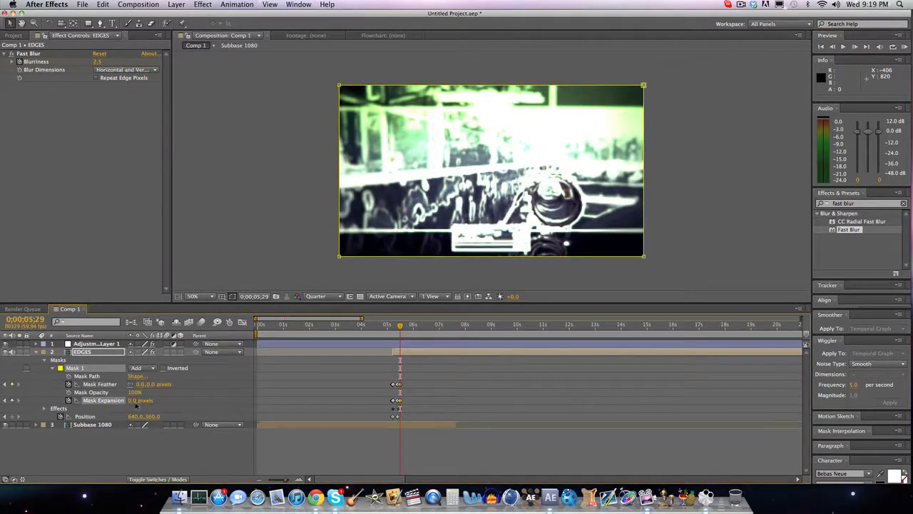
Move the work area's start to just before the EDGES layer begins and collapse the layer's mask properties
click(407, 326)
drag(329, 320, 388, 333)
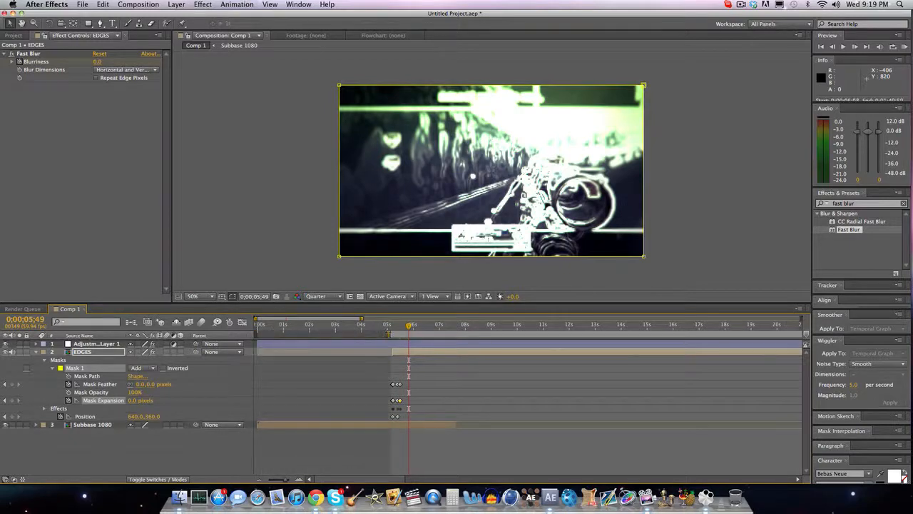
click(53, 368)
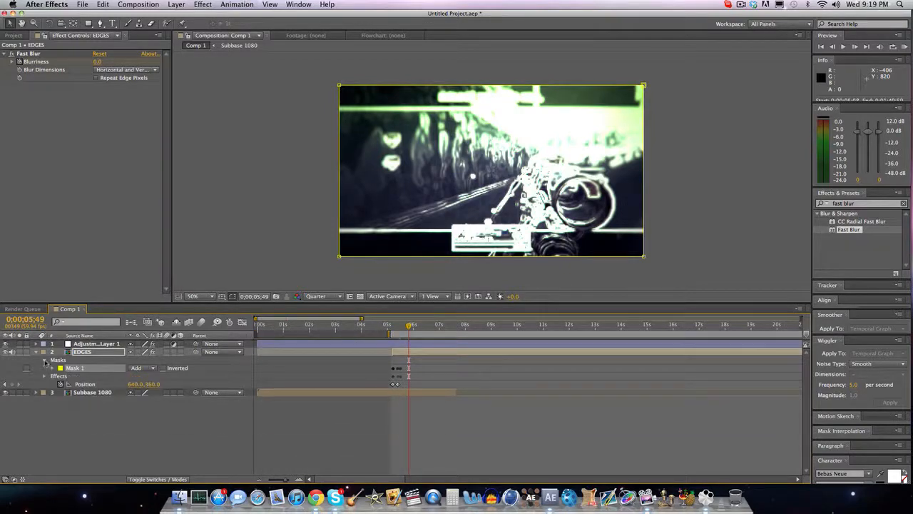
click(44, 360)
Find the Twitch effect, apply it to the EDGES layer, and go to 0;00;05;12
click(885, 204)
text(twitch)
drag(844, 248, 391, 326)
click(393, 326)
Set Twitch's speed to 10 and its Amount to 70
click(99, 102)
text(10)
click(101, 95)
text(70)
key(Return)
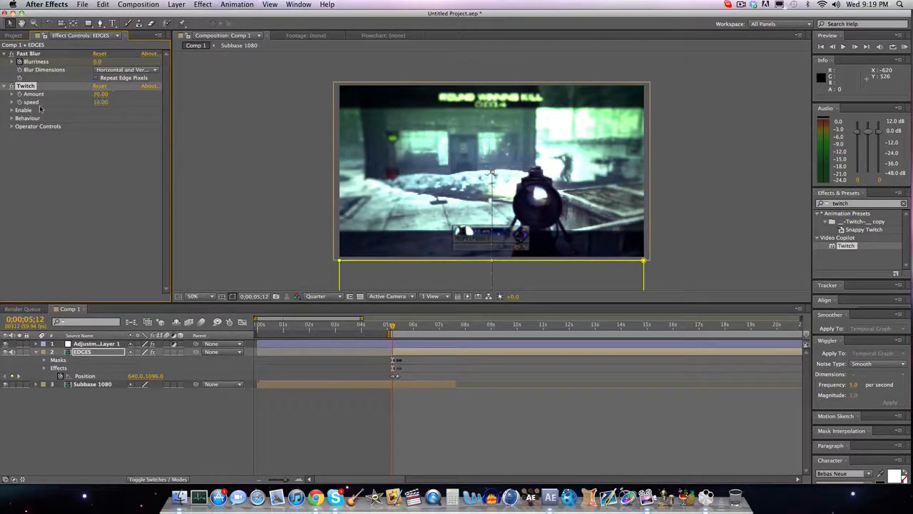
Enable Light and Blur for the Twitch effect
click(12, 110)
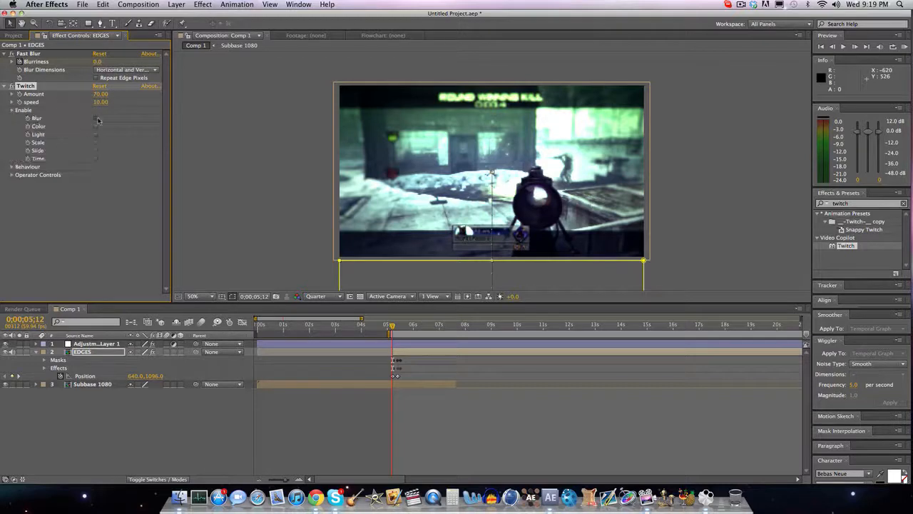
click(95, 134)
click(96, 118)
click(12, 110)
Examine the Blur and Light settings in Twitch's Operator Controls
click(13, 126)
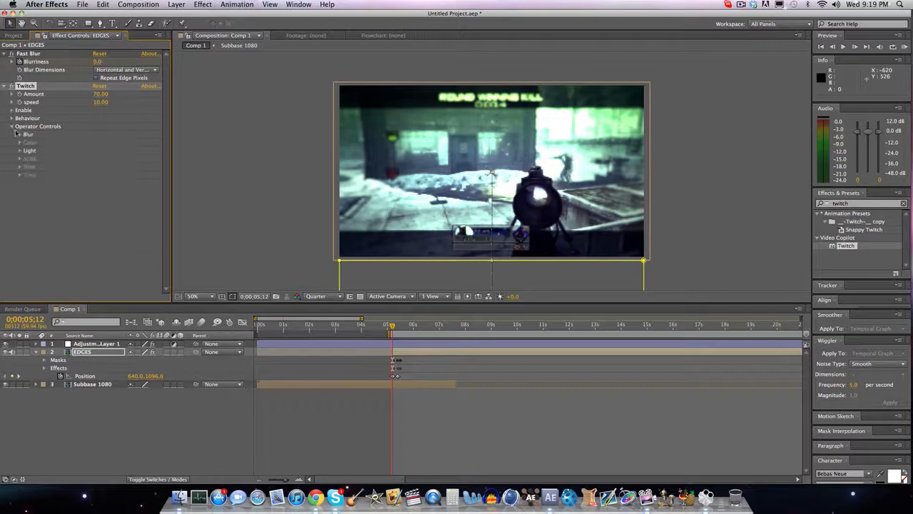
click(21, 134)
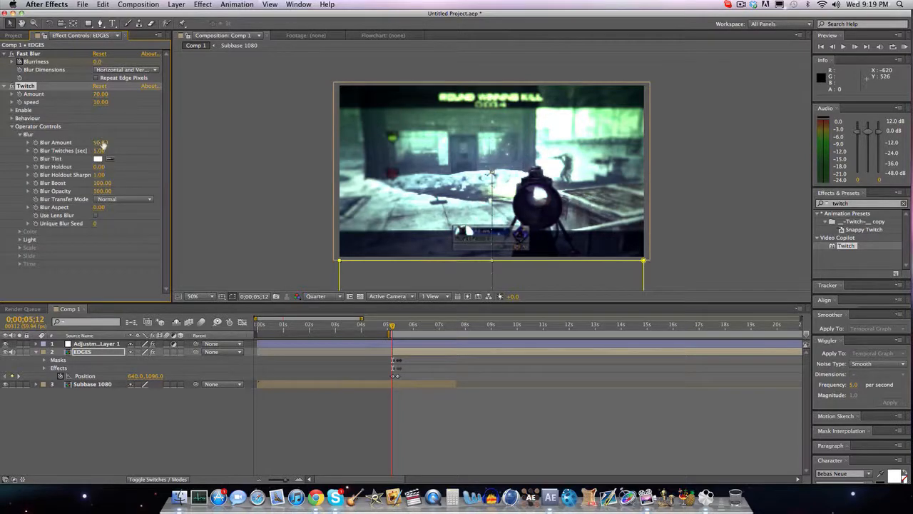
click(20, 134)
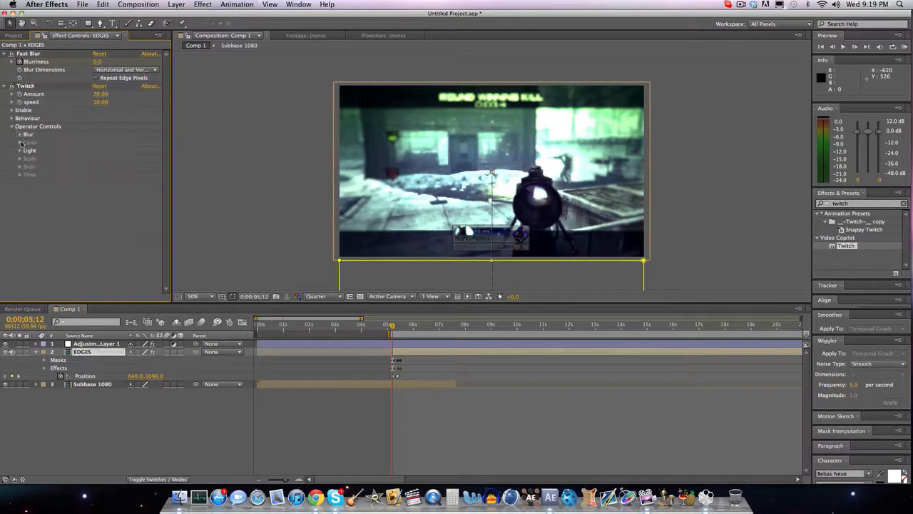
click(21, 151)
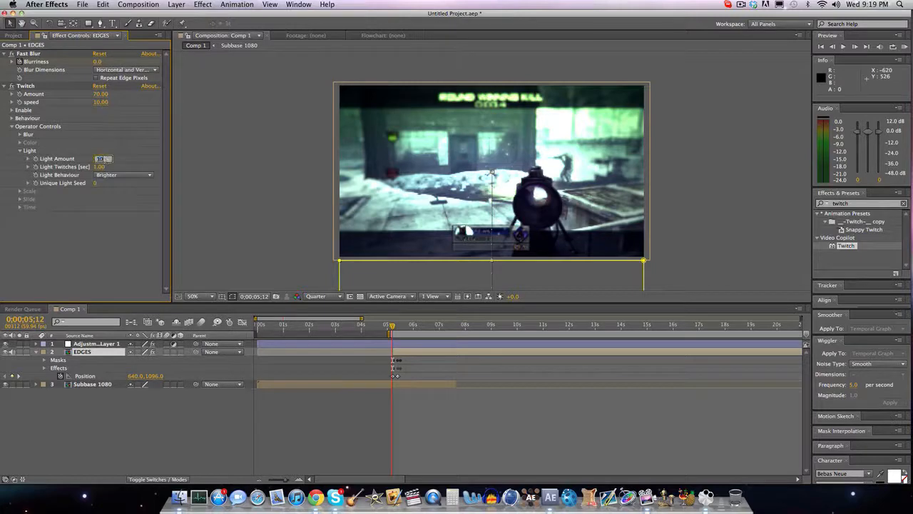
click(21, 150)
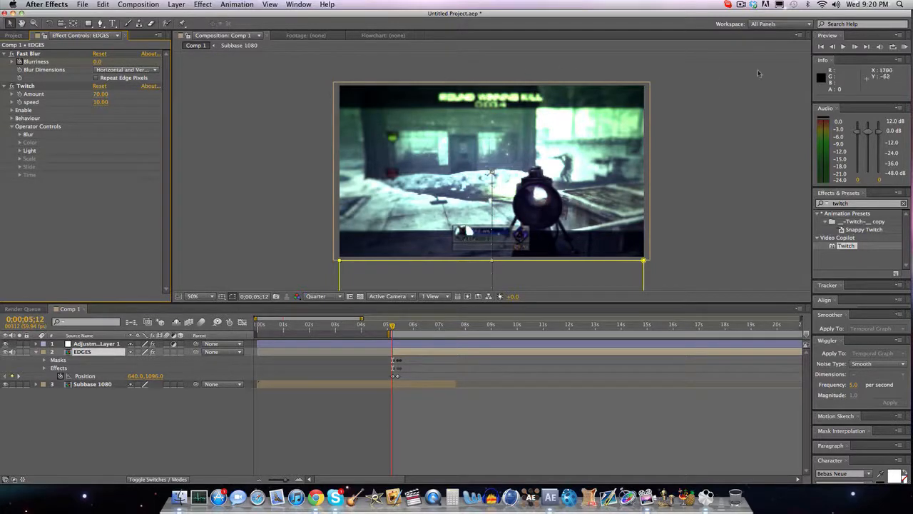
Keyframe Twitch's Amount and speed from the start of the EDGES layer, setting both to 0 at 0;00;06;32
click(841, 46)
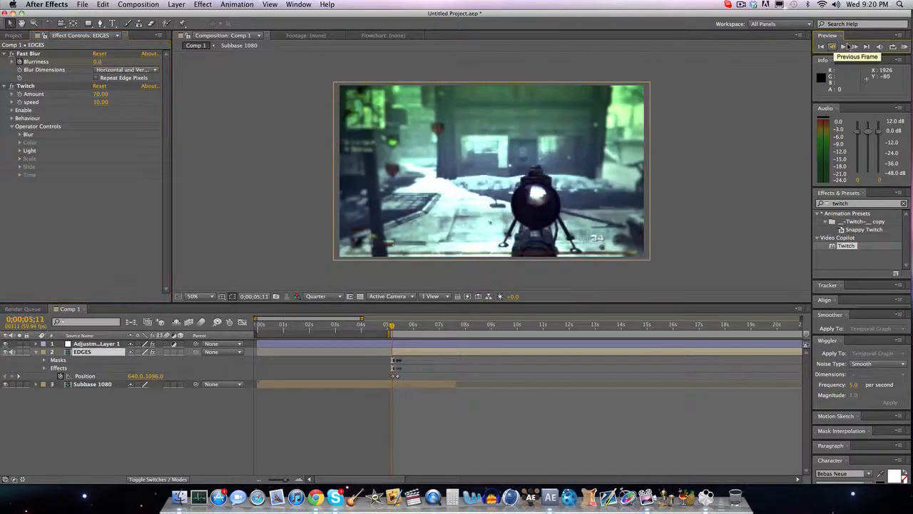
click(25, 87)
drag(391, 326, 429, 327)
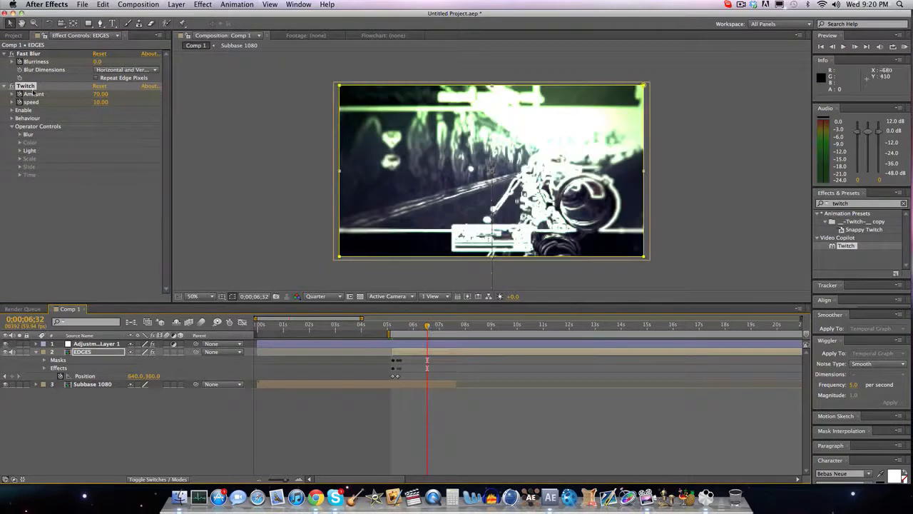
drag(102, 97, 94, 106)
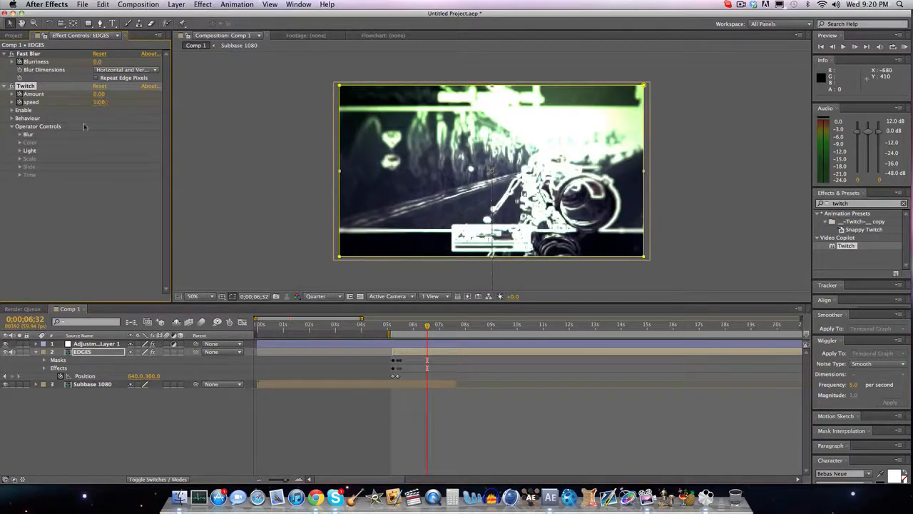
Extend the work area's start slightly earlier and RAM preview the twitching transition
click(386, 326)
drag(388, 334, 383, 333)
click(903, 47)
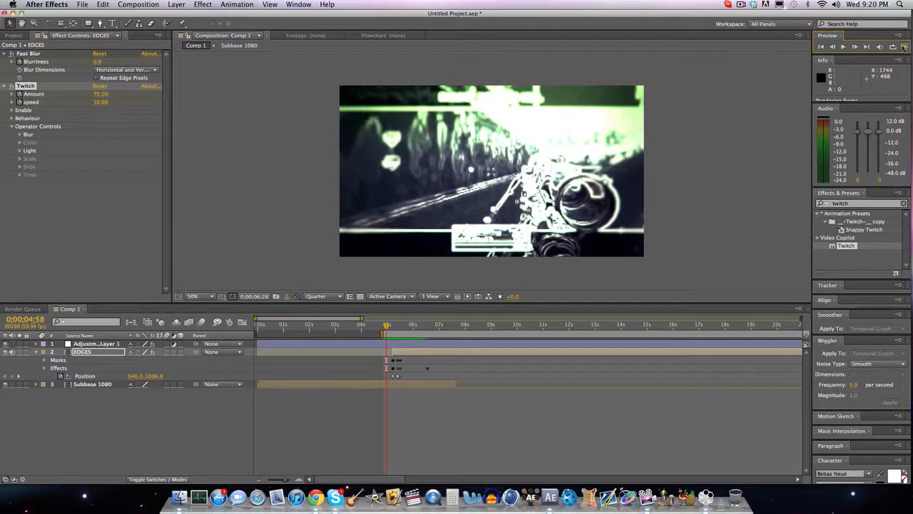
key(space)
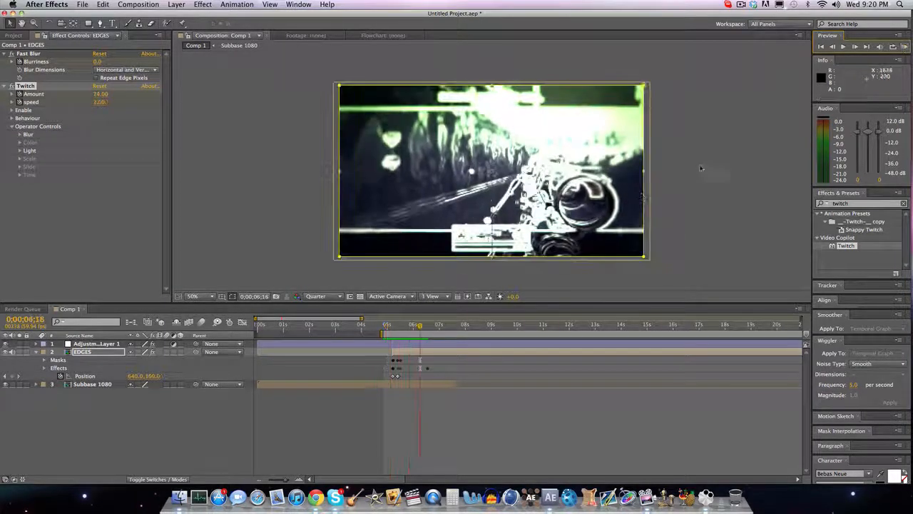
Return to 0;00;05;12, find the Levels effect and apply it to the adjustment layer
drag(398, 325, 392, 330)
click(404, 345)
drag(874, 204, 797, 208)
text(levels)
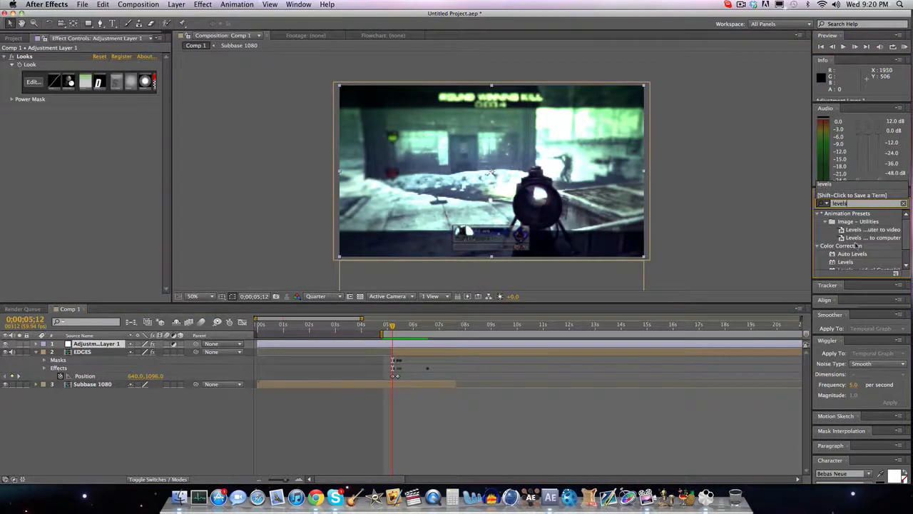
drag(846, 262, 428, 344)
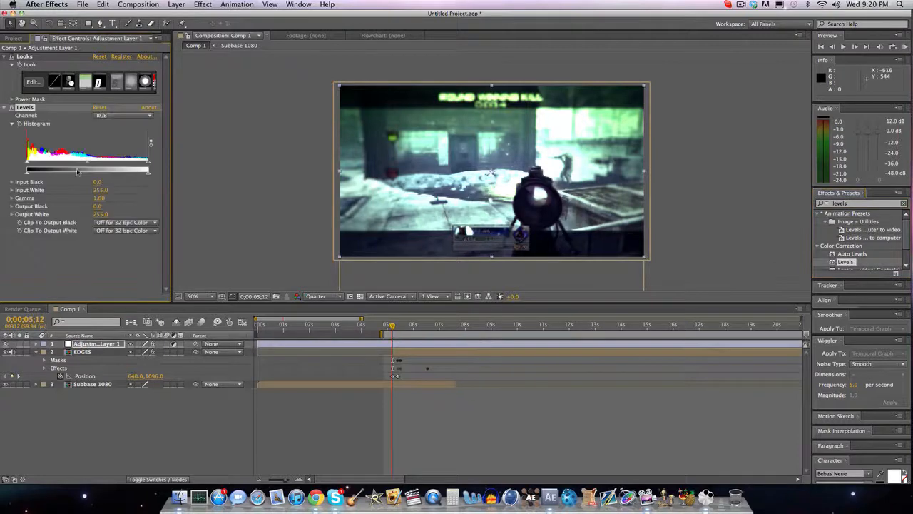
Keyframe the Levels histogram for a flash, with Input White at 122 at 0;00;05;12 and 255 at 0;00;05;59
key(Page_Up)
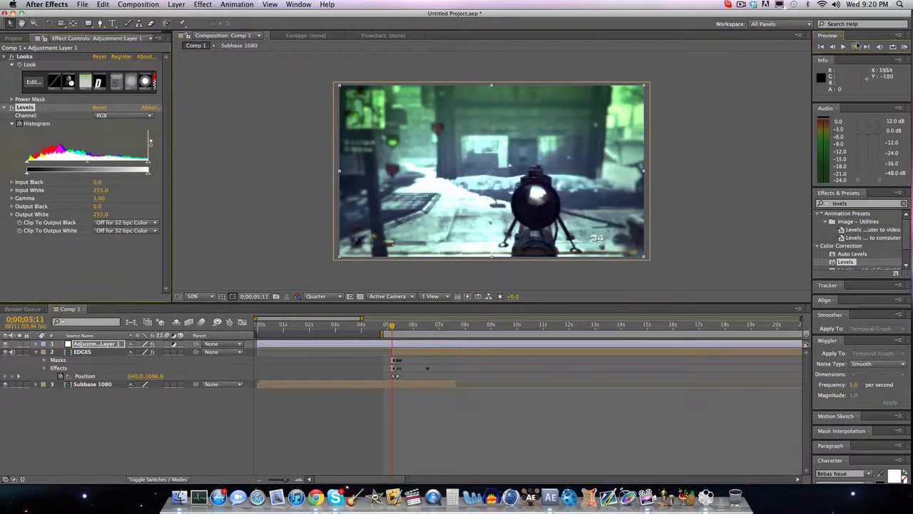
key(Page_Down)
drag(147, 170, 90, 164)
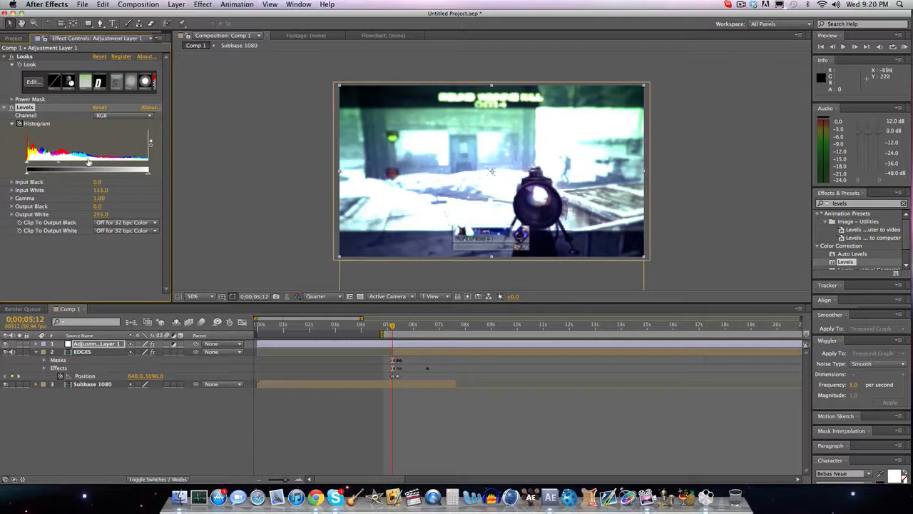
drag(90, 164, 84, 164)
drag(399, 326, 413, 326)
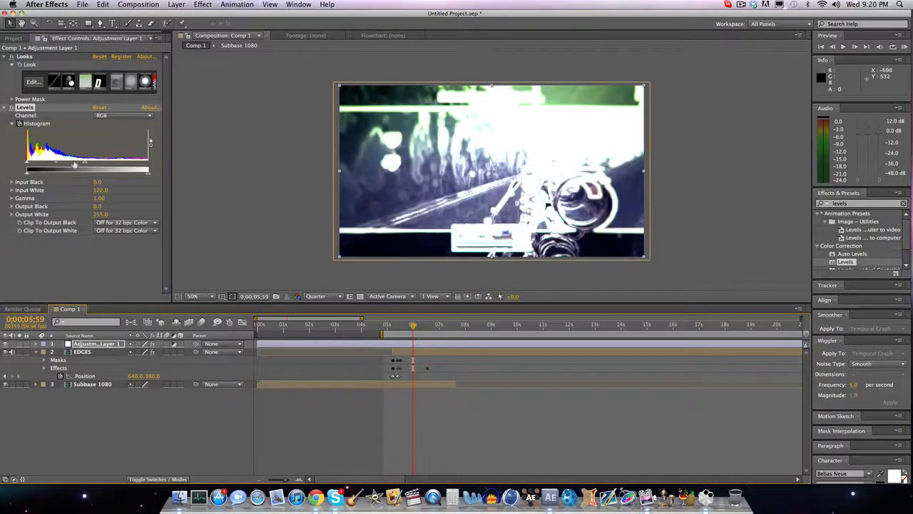
drag(84, 164, 202, 171)
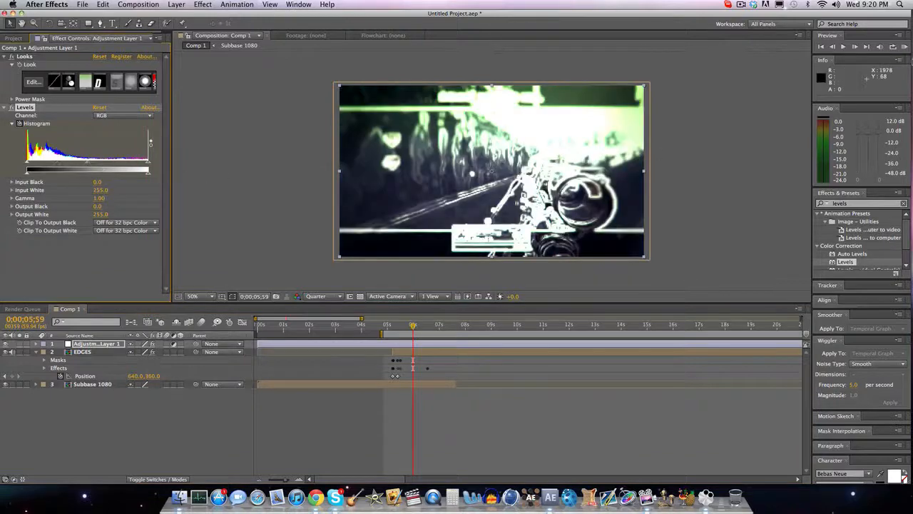
RAM preview the transition with the flash, and collapse the EDGES layer's properties
click(905, 47)
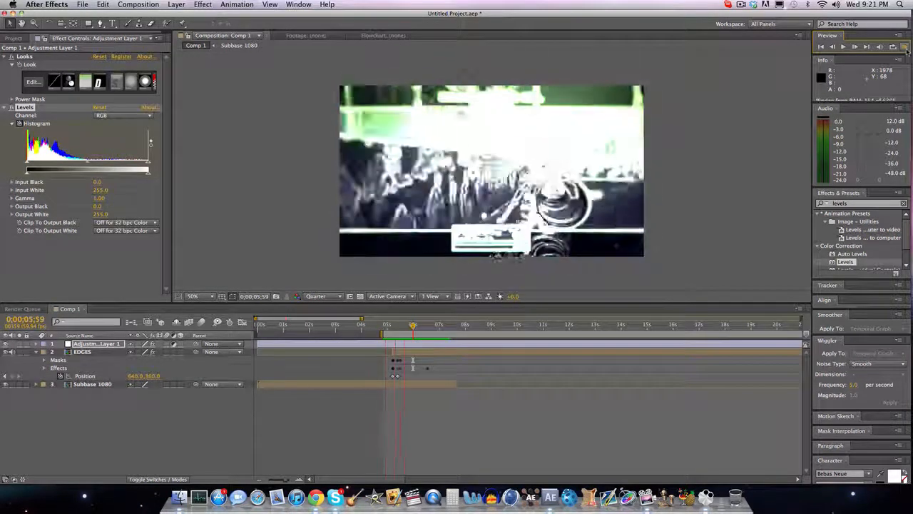
click(905, 47)
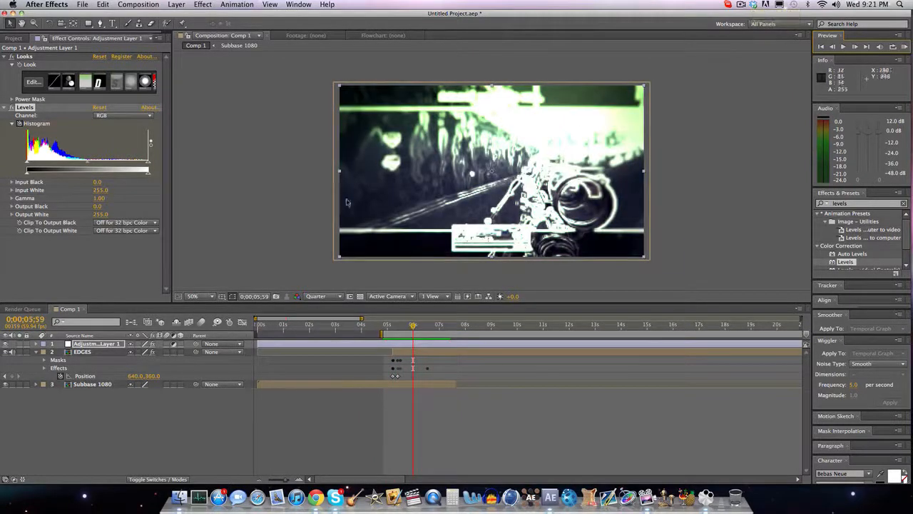
click(35, 352)
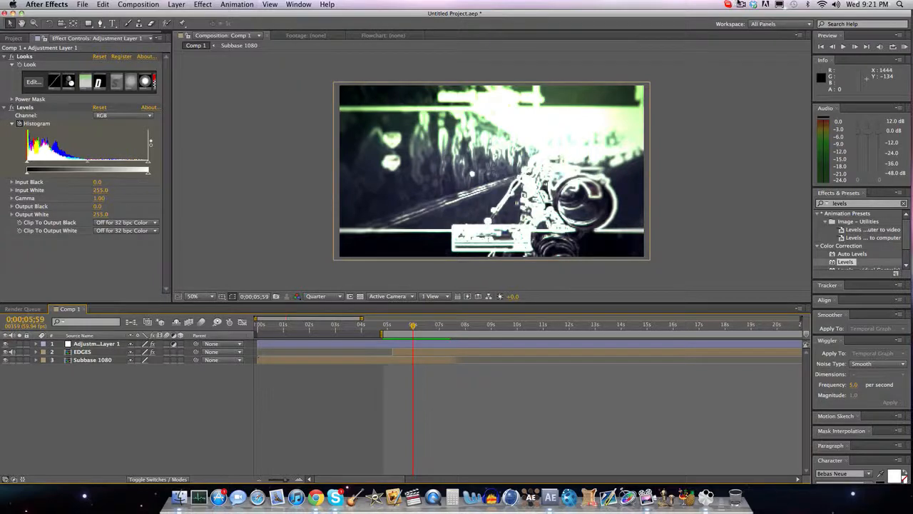
click(740, 5)
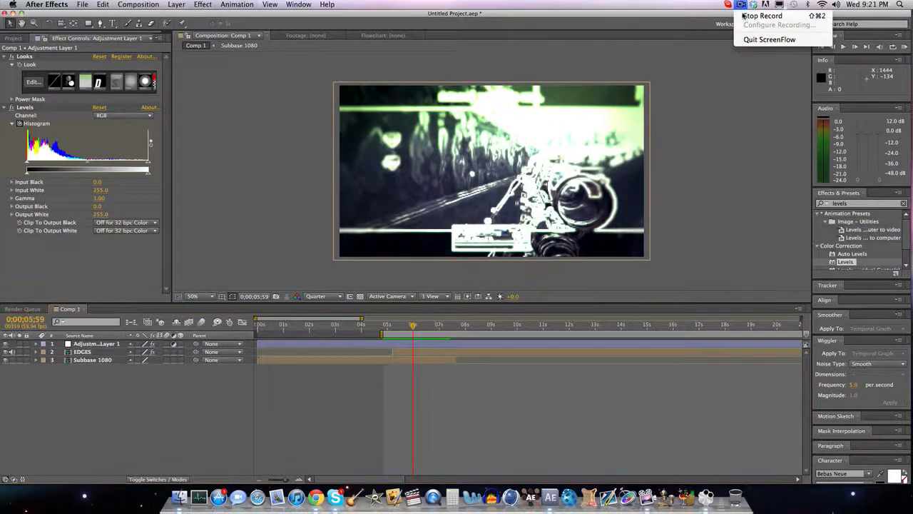